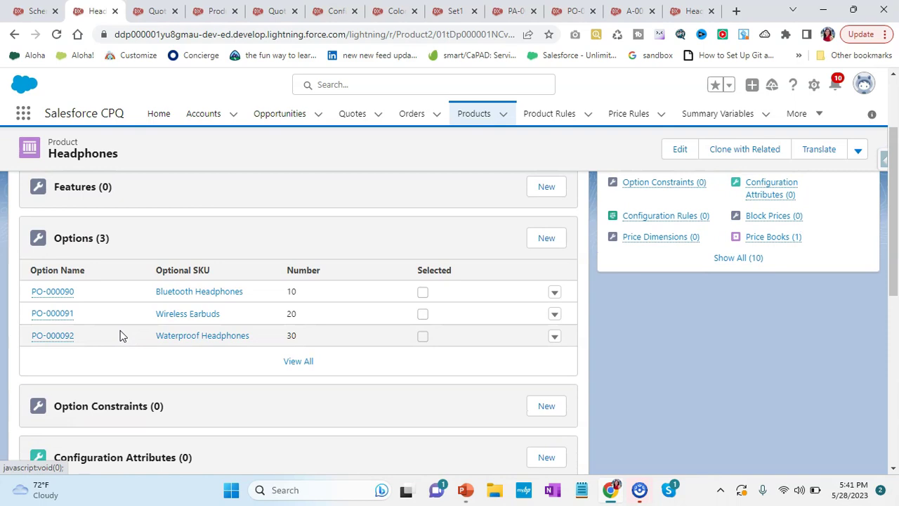
Search the quote's product catalogue for headphones and select the HEADPHONES bundle
{"action": "left_click", "coordinate": [156, 10]}
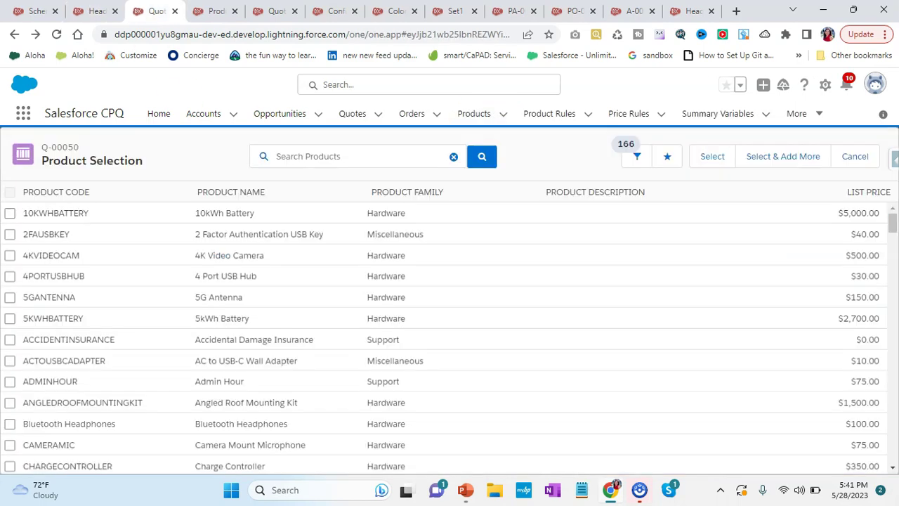
{"action": "left_click", "coordinate": [306, 158]}
{"action": "type", "text": "heat"}
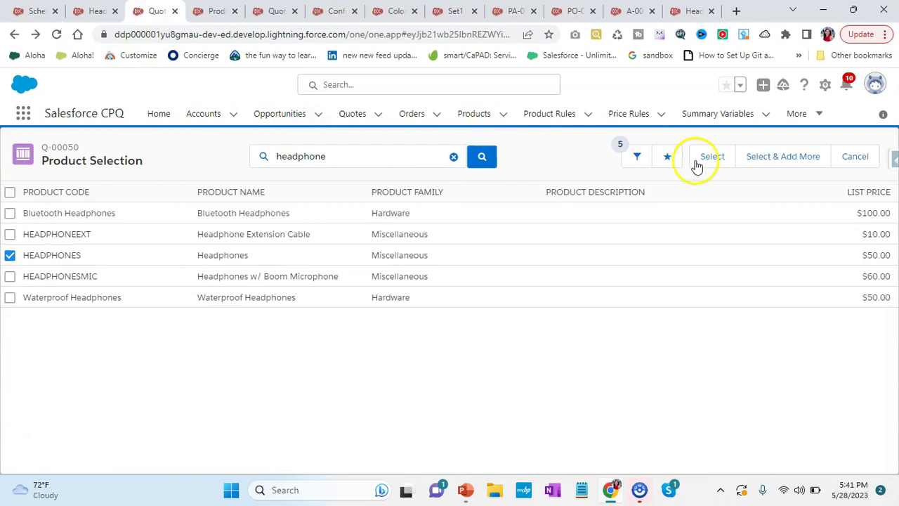
{"action": "left_click", "coordinate": [704, 158]}
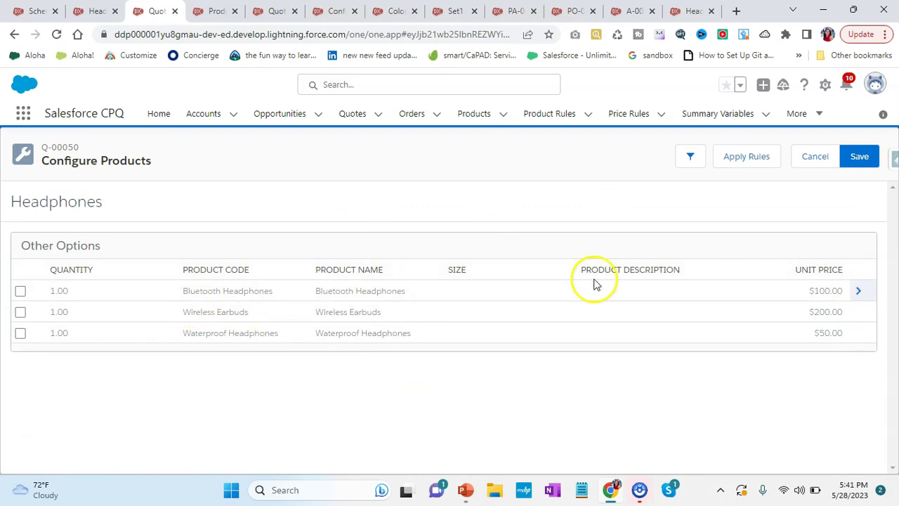
Check Bluetooth Headphones' Color choices (Black, White, Gold), leave it --None--, and return to the product record
{"action": "left_click", "coordinate": [858, 290]}
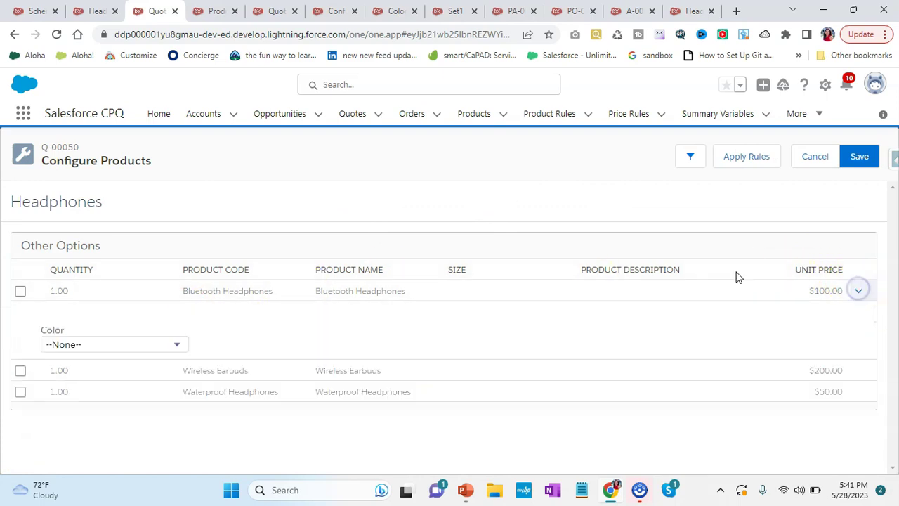
{"action": "left_click", "coordinate": [63, 344]}
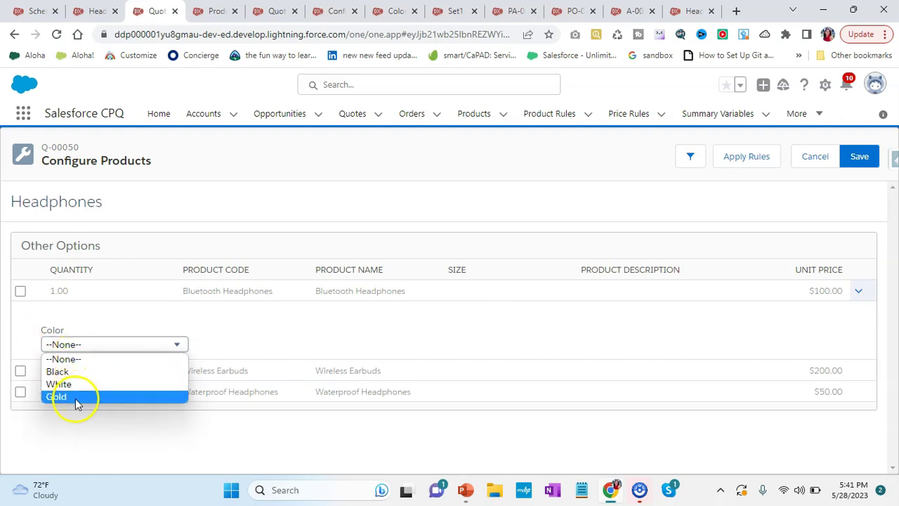
{"action": "left_click", "coordinate": [72, 348]}
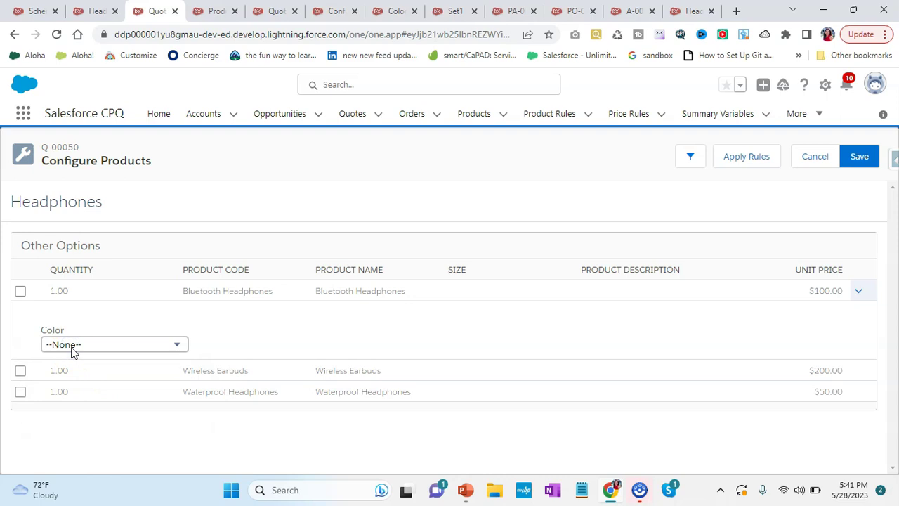
{"action": "key", "text": "ctrl+shift+Tab"}
Review the Product Option Color picklist field, then view the Quote Line Color__c picklist field
{"action": "scroll", "coordinate": [126, 435], "scroll_direction": "down", "scroll_amount": 2}
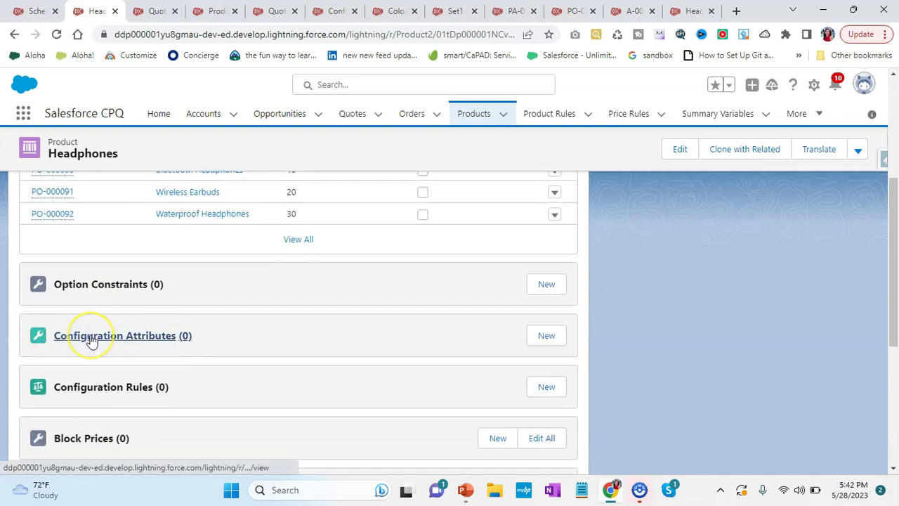
{"action": "scroll", "coordinate": [89, 341], "scroll_direction": "up", "scroll_amount": 2}
{"action": "scroll", "coordinate": [109, 273], "scroll_direction": "down", "scroll_amount": 1}
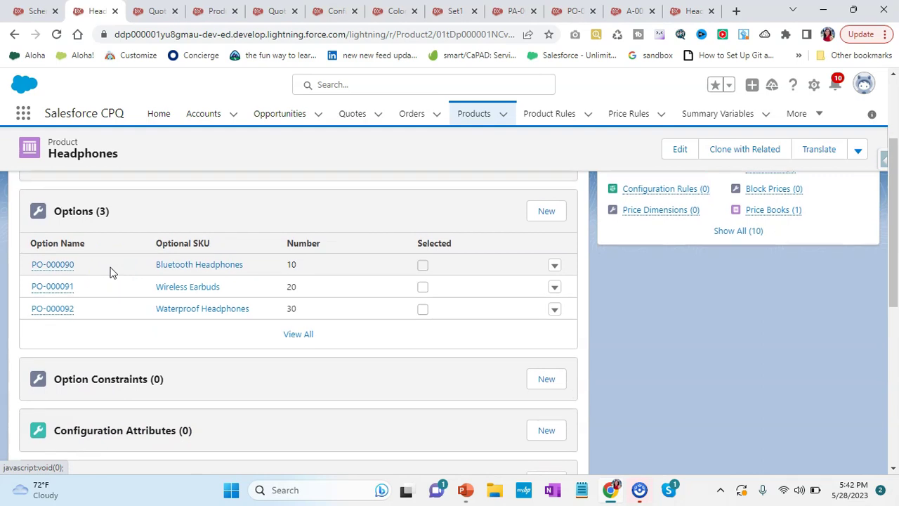
{"action": "left_click", "coordinate": [157, 10]}
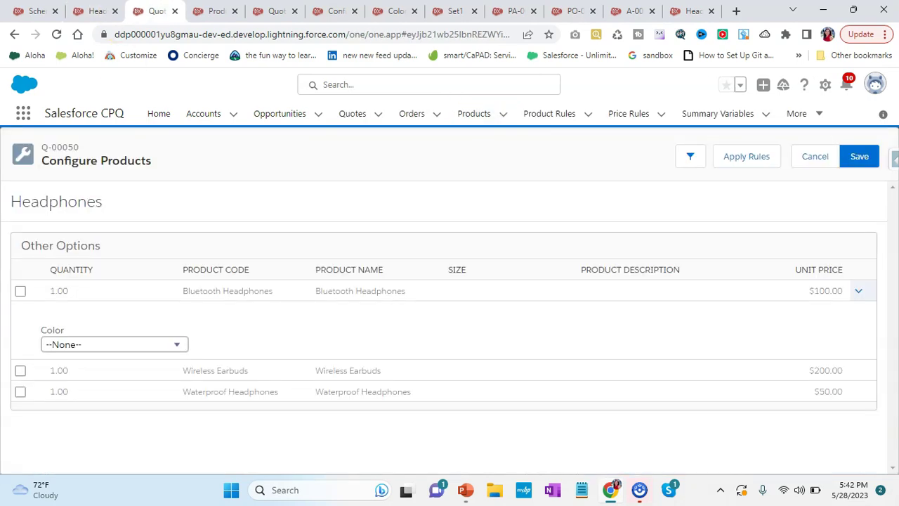
{"action": "key", "text": "ctrl+Tab"}
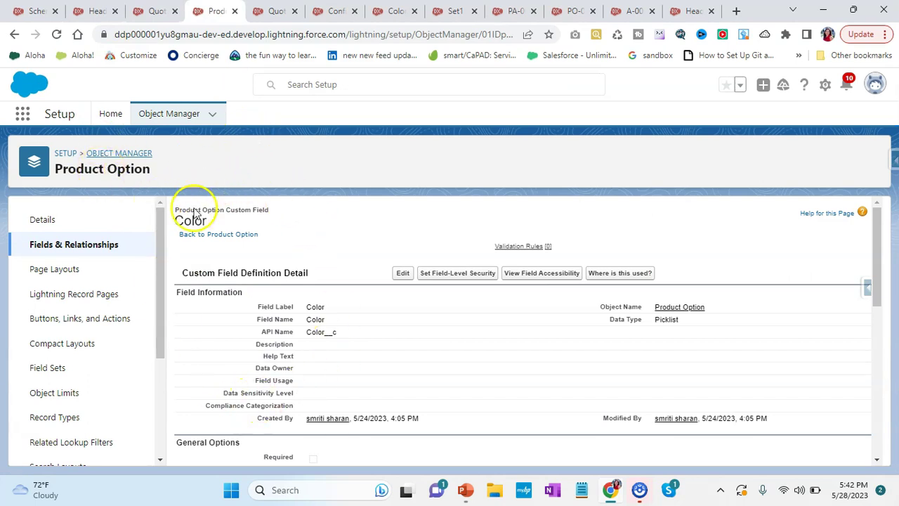
{"action": "scroll", "coordinate": [321, 304], "scroll_direction": "down", "scroll_amount": 1}
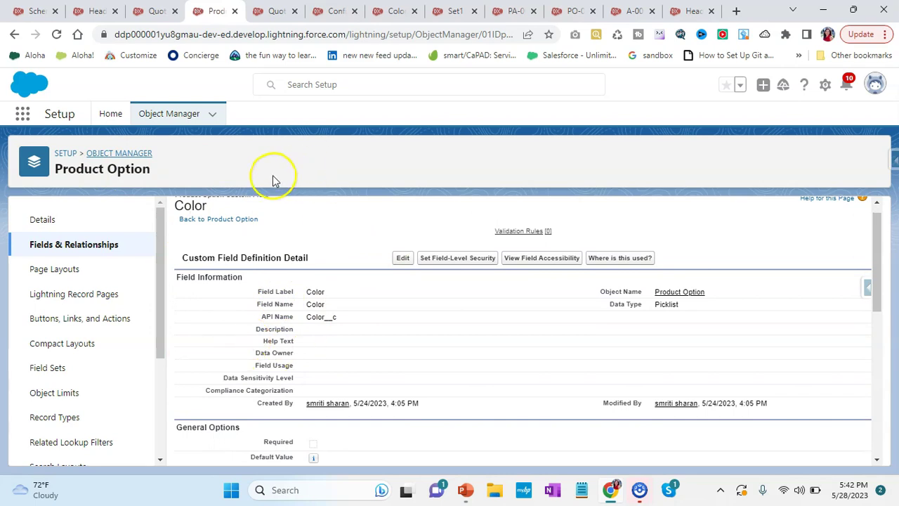
{"action": "left_click", "coordinate": [276, 11]}
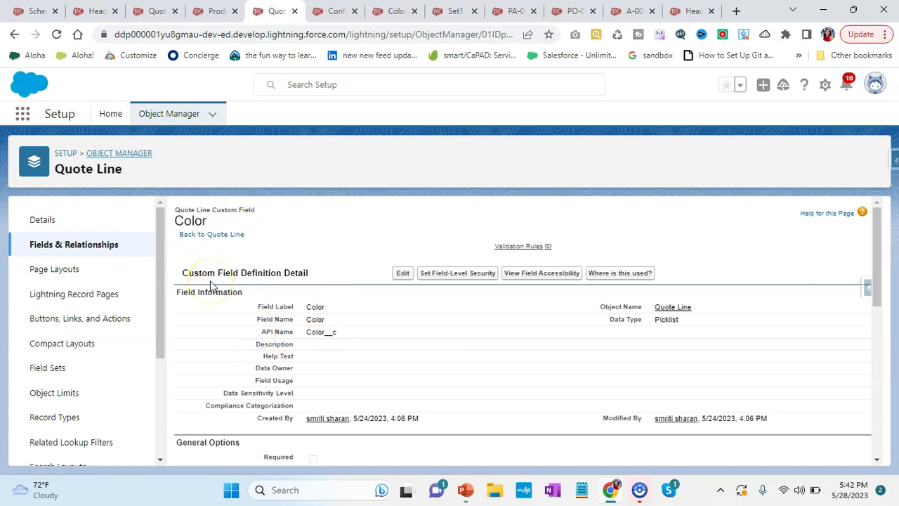
Look over the Configuration Attribute Target Field picklist values
{"action": "left_click", "coordinate": [325, 11]}
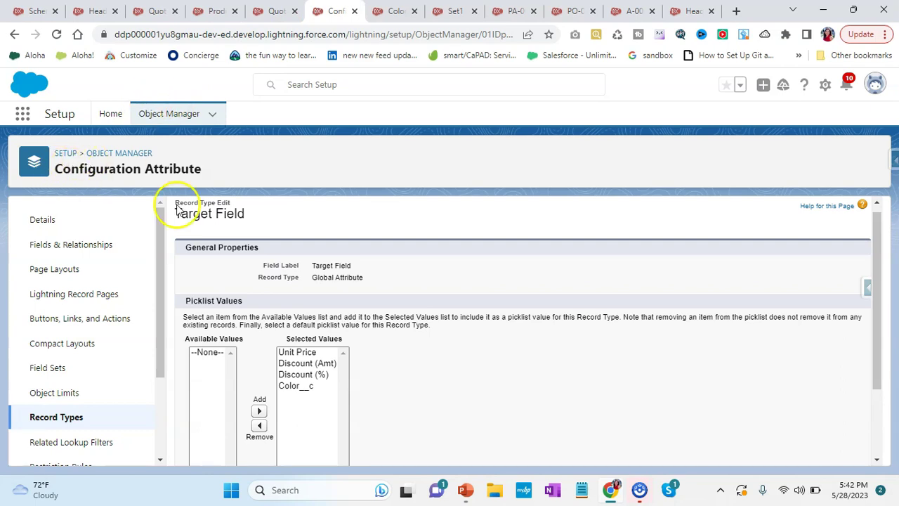
{"action": "scroll", "coordinate": [355, 303], "scroll_direction": "down", "scroll_amount": 2}
{"action": "scroll", "coordinate": [355, 303], "scroll_direction": "up", "scroll_amount": 1}
{"action": "scroll", "coordinate": [355, 304], "scroll_direction": "up", "scroll_amount": 1}
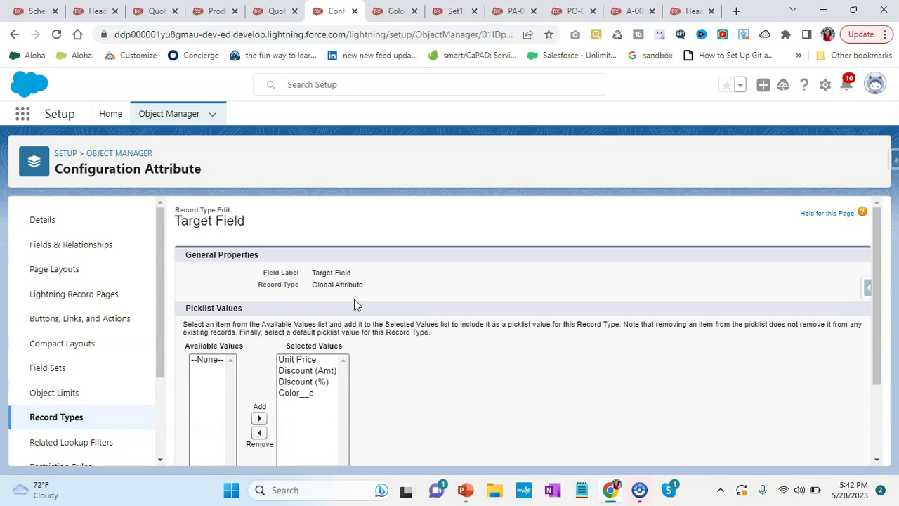
{"action": "scroll", "coordinate": [109, 318], "scroll_direction": "down", "scroll_amount": 1}
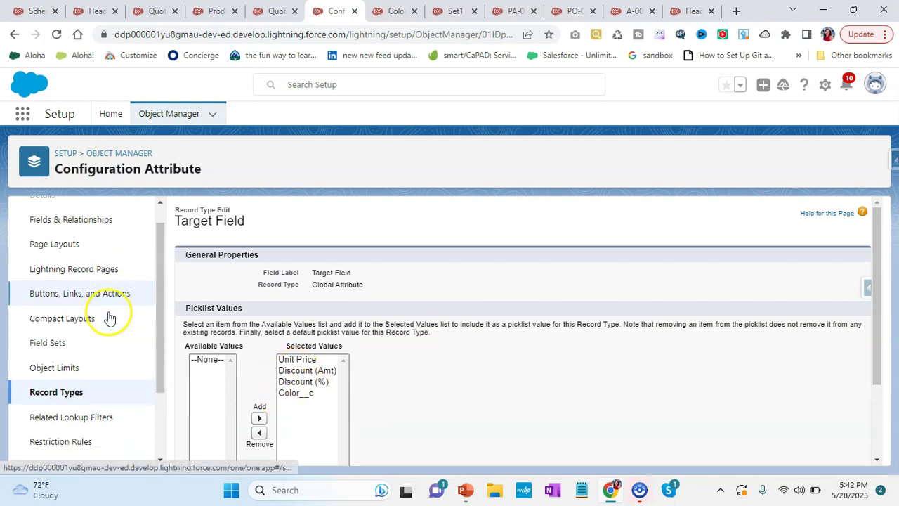
{"action": "scroll", "coordinate": [109, 318], "scroll_direction": "down", "scroll_amount": 3}
Check that Color__c is selected in the Global Attribute record type's Target Field values
{"action": "left_click", "coordinate": [50, 304]}
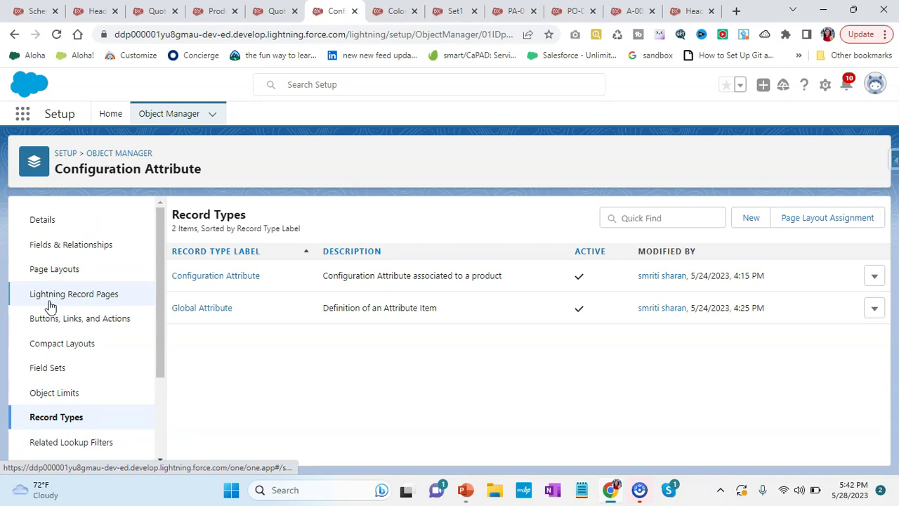
{"action": "left_click", "coordinate": [215, 309]}
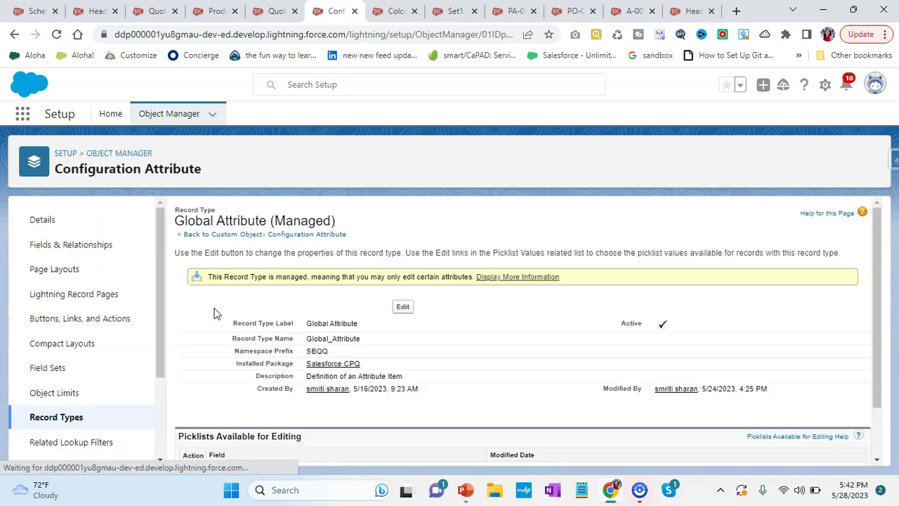
{"action": "scroll", "coordinate": [215, 313], "scroll_direction": "down", "scroll_amount": 1}
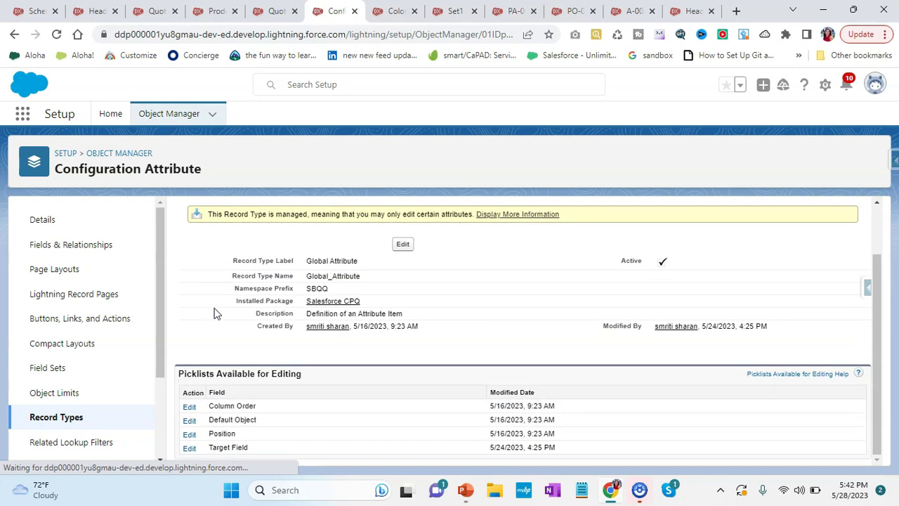
{"action": "left_click", "coordinate": [188, 448]}
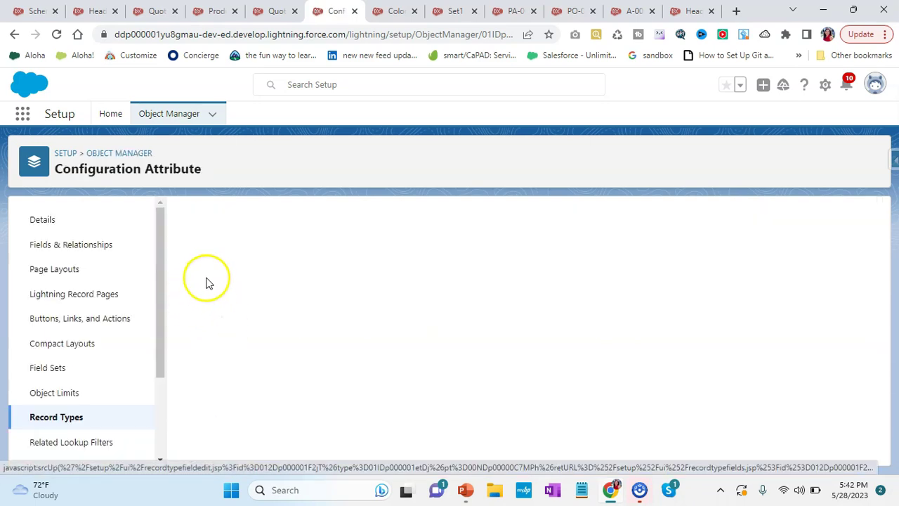
{"action": "scroll", "coordinate": [186, 383], "scroll_direction": "down", "scroll_amount": 2}
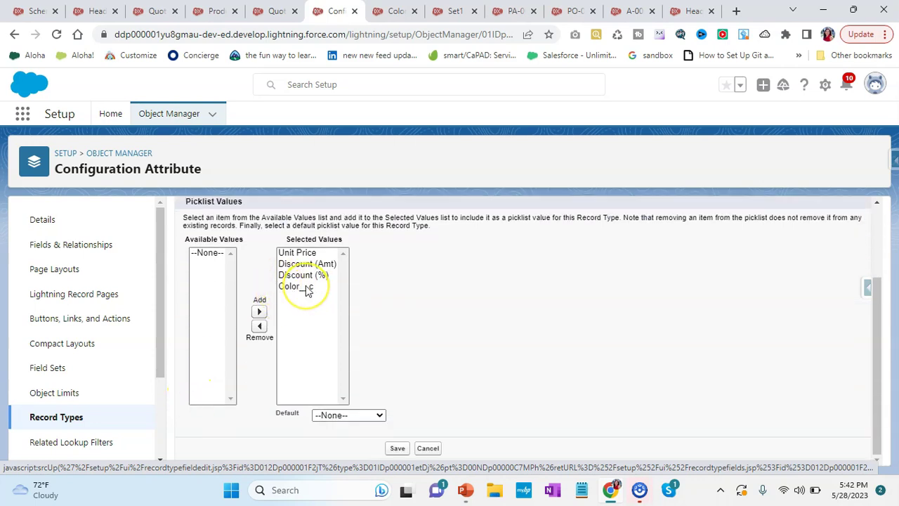
{"action": "key", "text": "alt+Tab"}
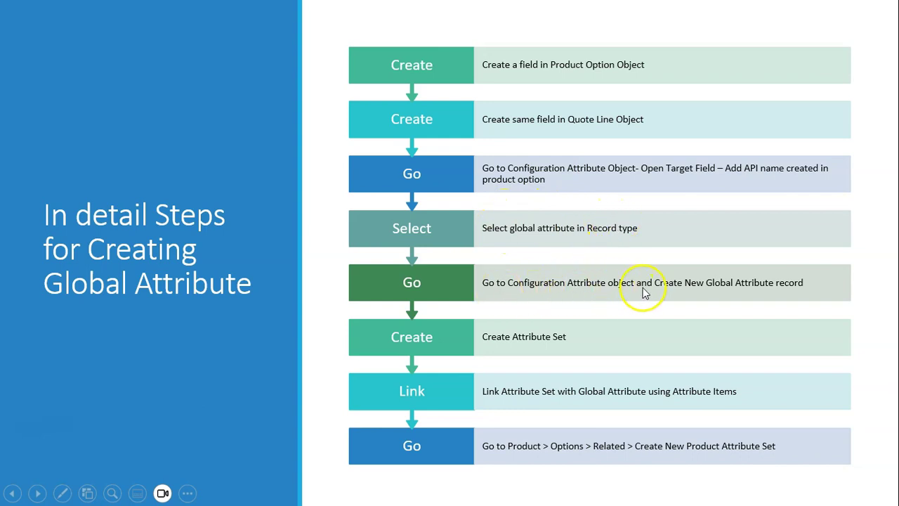
Go from the Global Attribute slide to the Color Global record targeting Color__c
{"action": "key", "text": "alt+Tab"}
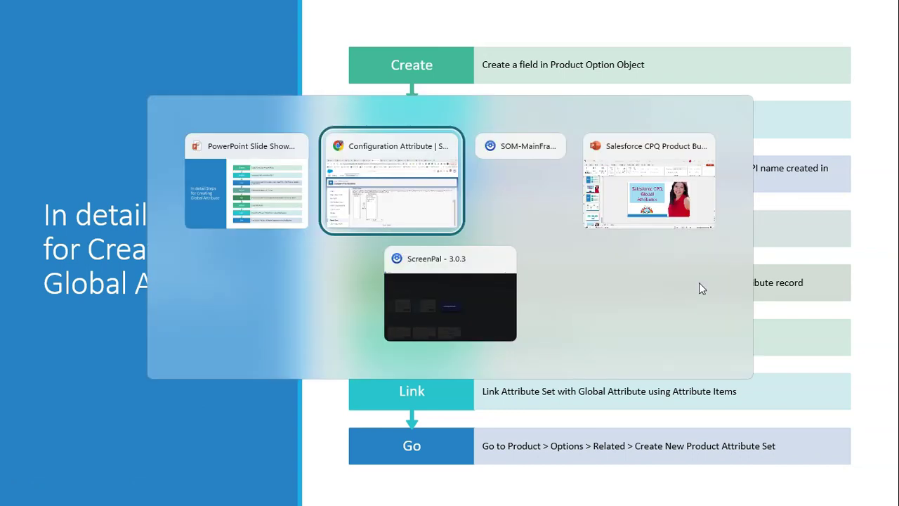
{"action": "key", "text": "ctrl+Tab"}
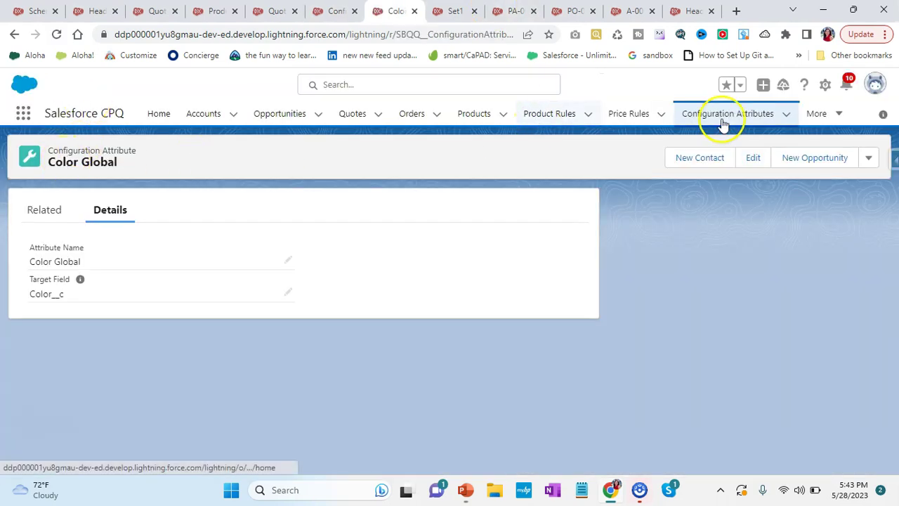
Check Color Global's Target Field choices, keep it as Color__c without saving, and return to the slides
{"action": "left_click", "coordinate": [893, 160]}
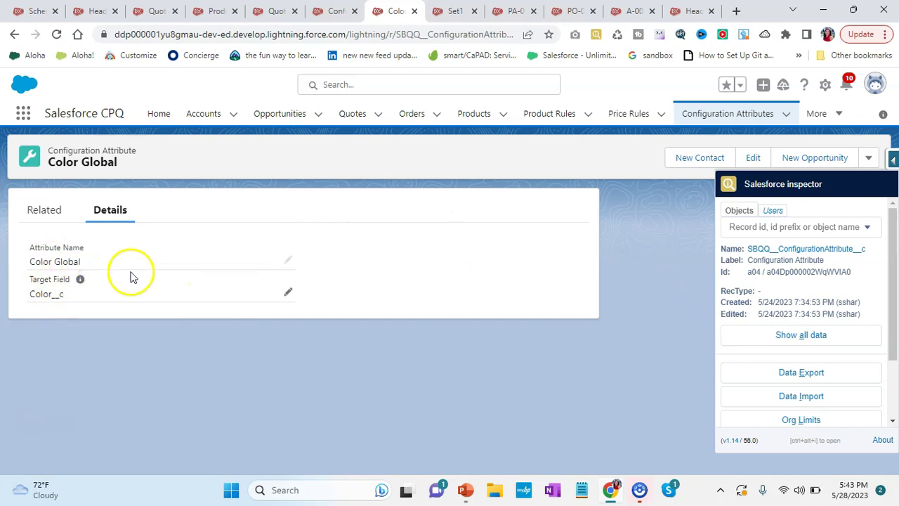
{"action": "left_click", "coordinate": [752, 158]}
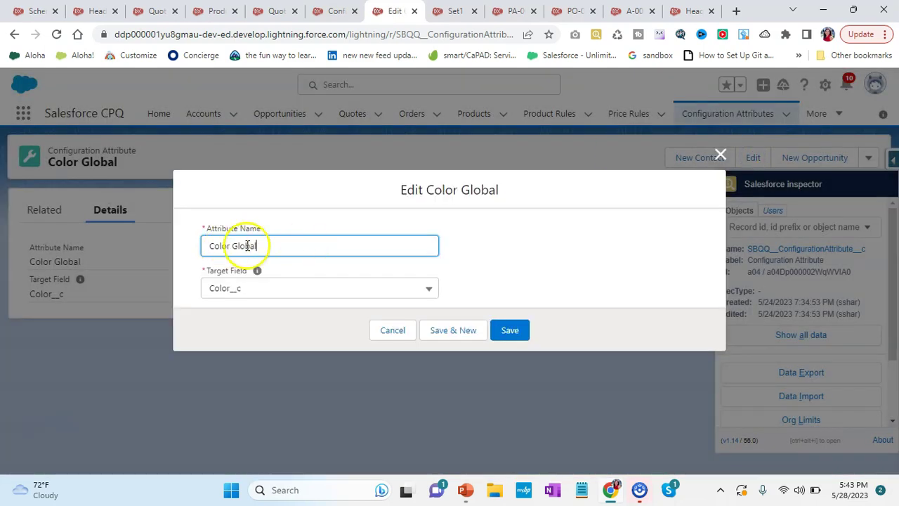
{"action": "left_click", "coordinate": [222, 289]}
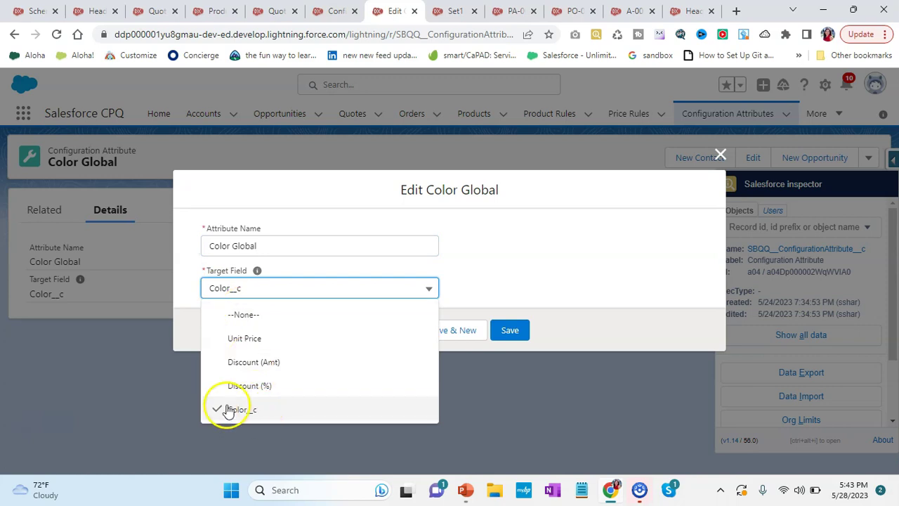
{"action": "left_click", "coordinate": [719, 154]}
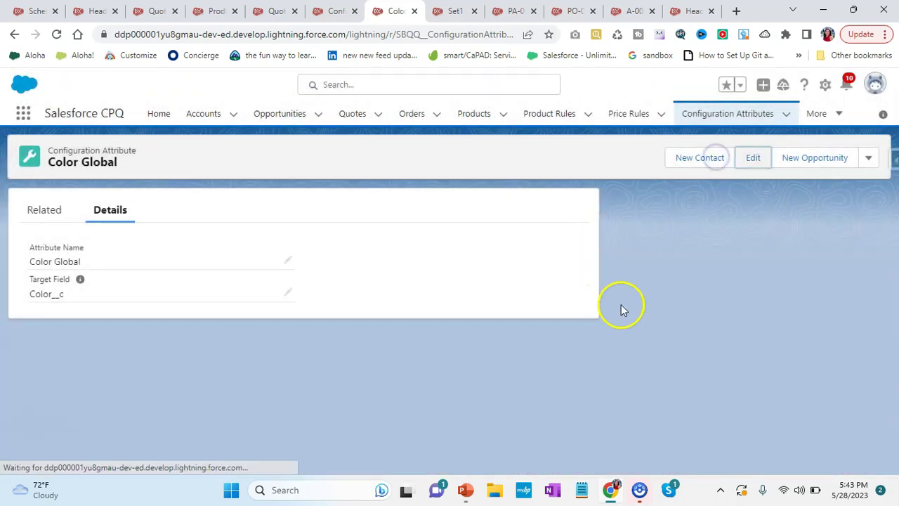
{"action": "key", "text": "alt+Tab"}
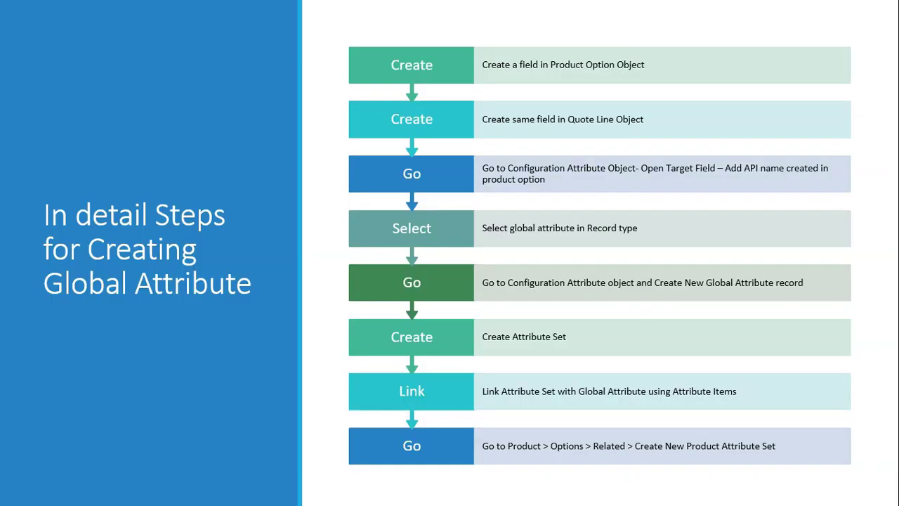
{"action": "key", "text": "alt+Tab"}
{"action": "left_click", "coordinate": [452, 10]}
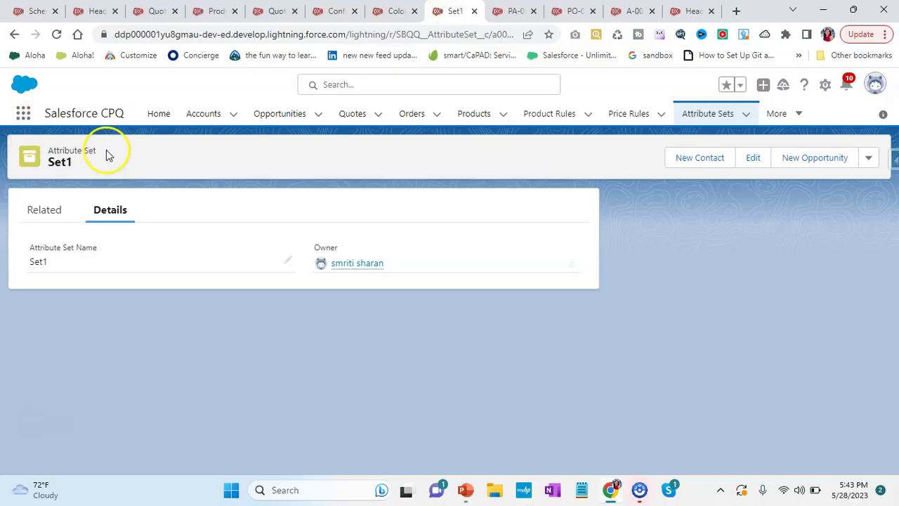
{"action": "left_click", "coordinate": [796, 113]}
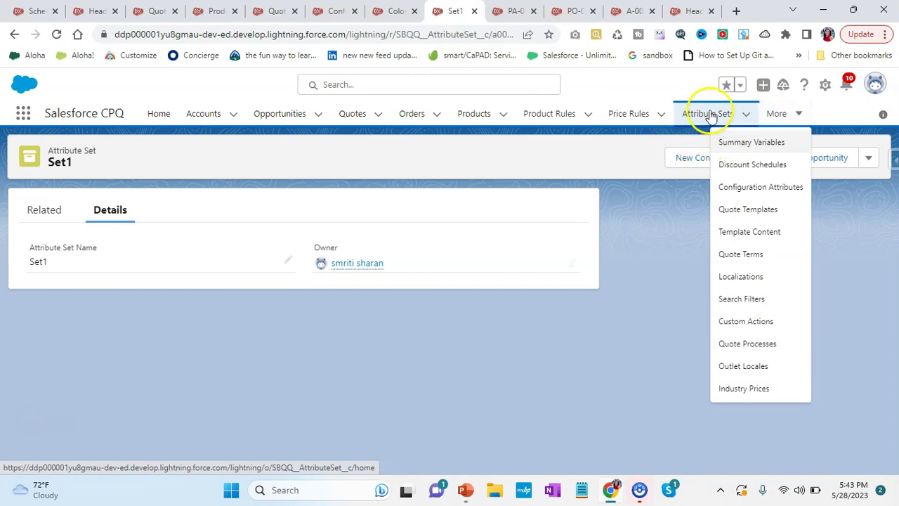
{"action": "left_click", "coordinate": [796, 113]}
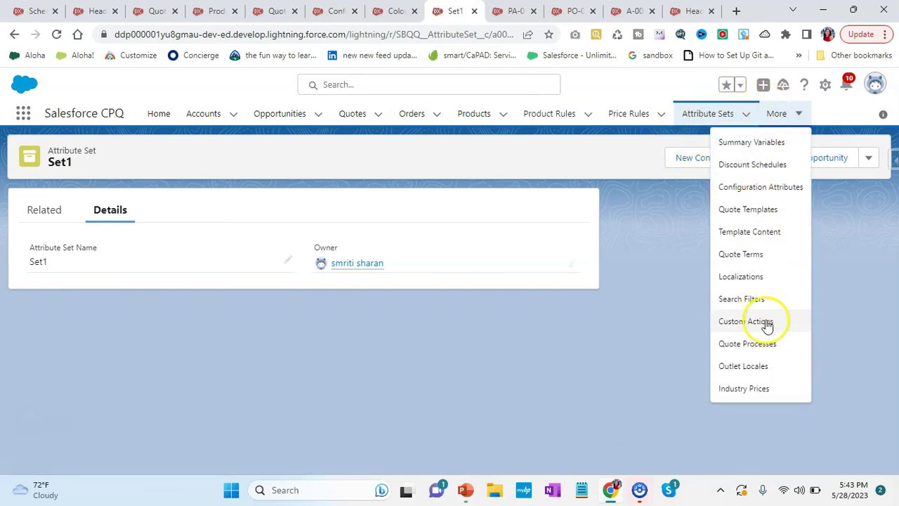
{"action": "left_click", "coordinate": [598, 206]}
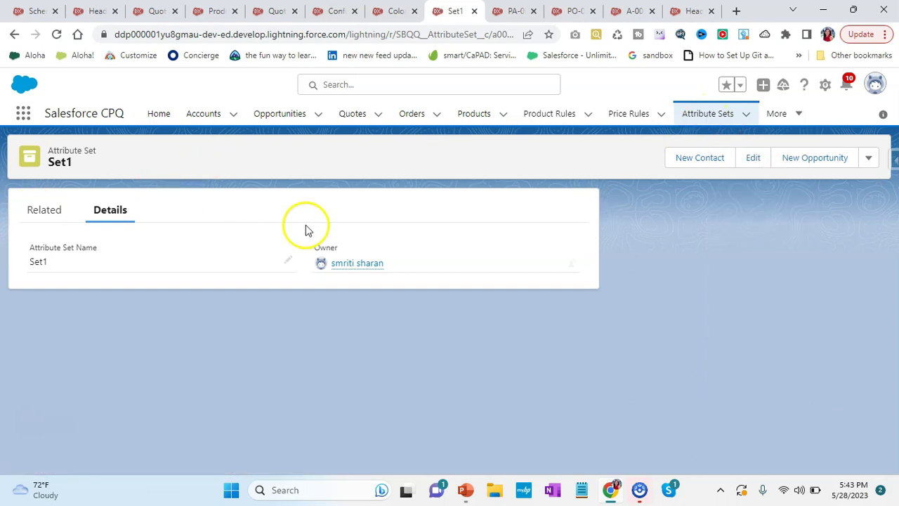
{"action": "left_click", "coordinate": [749, 158]}
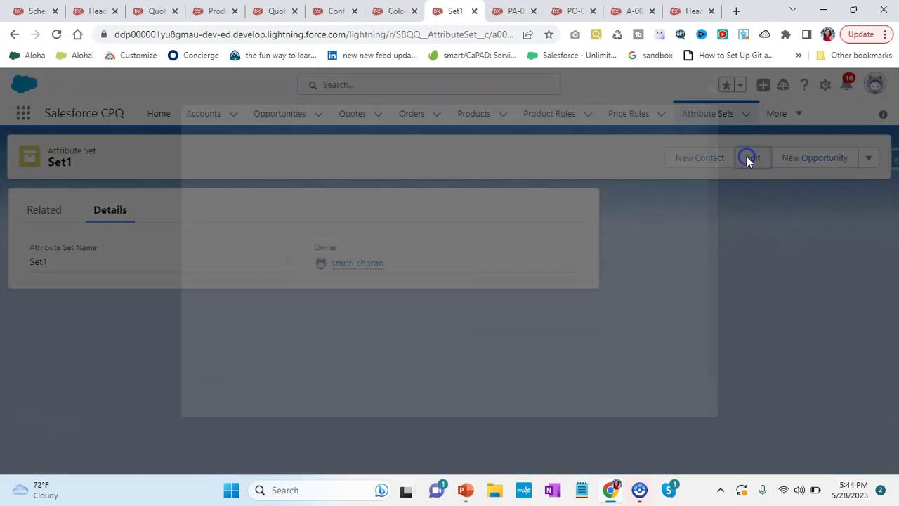
{"action": "left_click", "coordinate": [714, 170]}
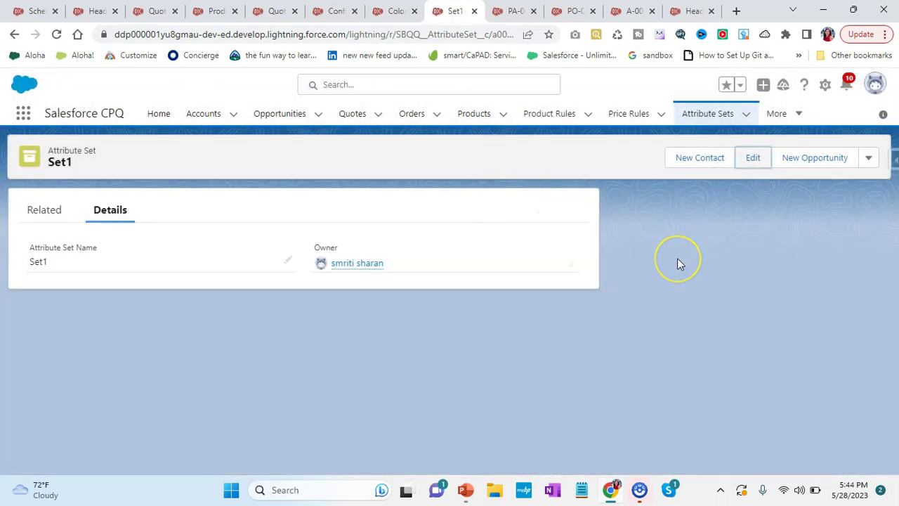
{"action": "key", "text": "alt+Tab"}
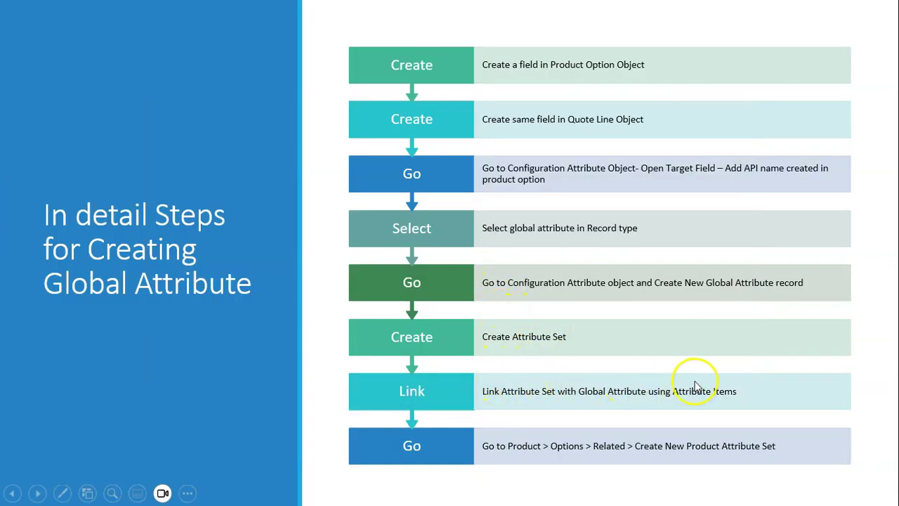
Show the Schema Builder diagram linking Configuration Attribute, Attribute Item, Attribute Set and Product Attribute Set
{"action": "key", "text": "alt+Tab"}
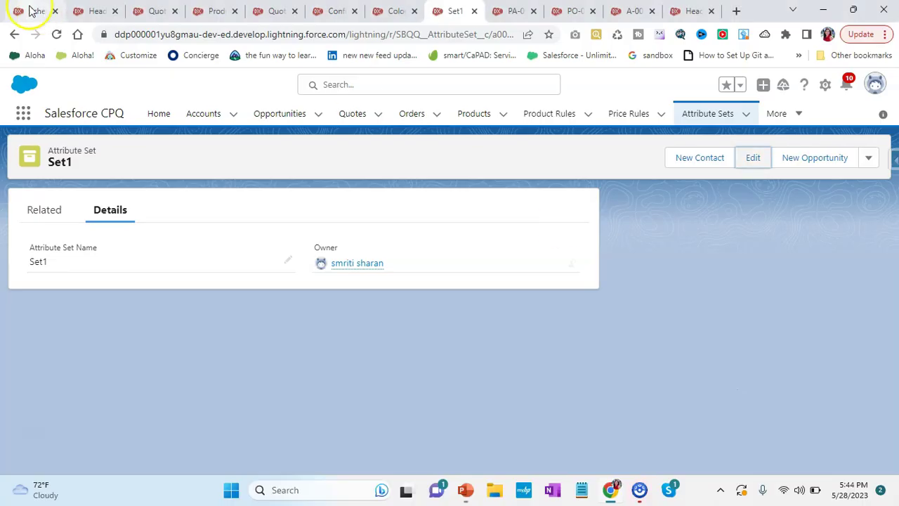
{"action": "left_click", "coordinate": [31, 10]}
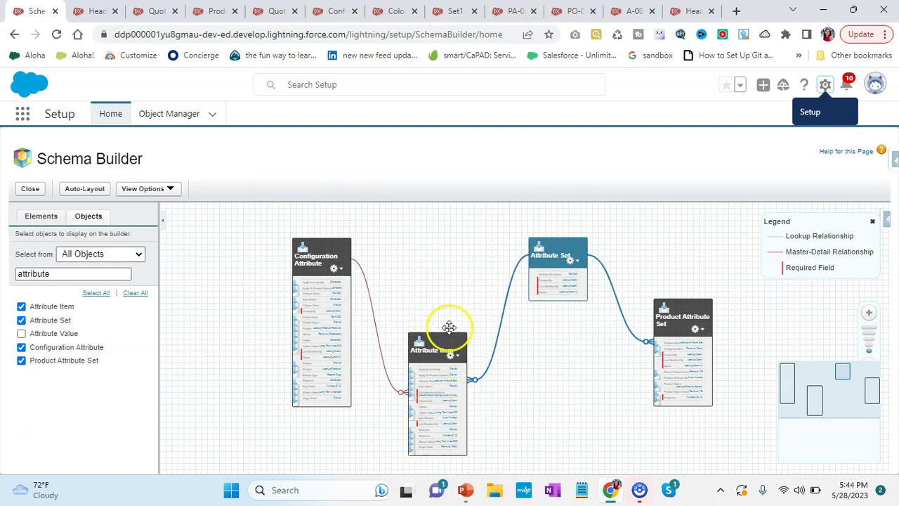
From Set1's related Attribute Items, open PA-0000000 and start editing it
{"action": "left_click", "coordinate": [453, 11]}
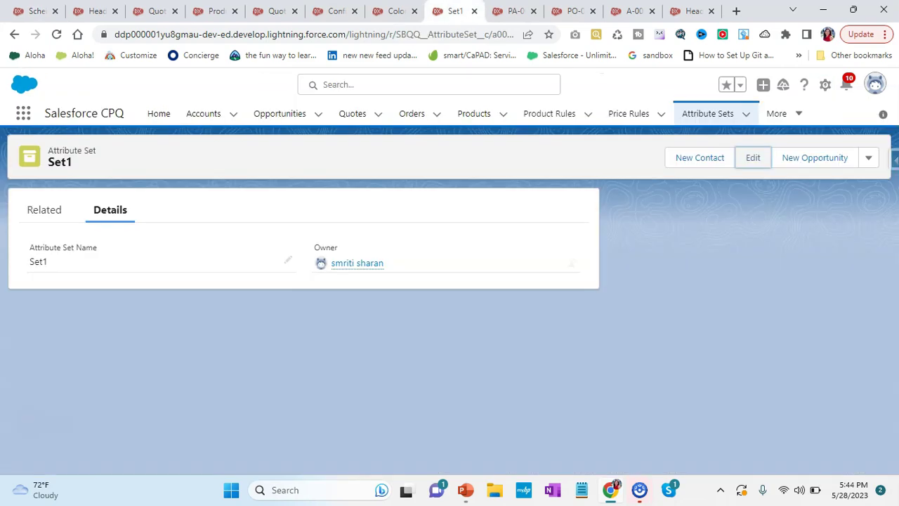
{"action": "left_click", "coordinate": [44, 209]}
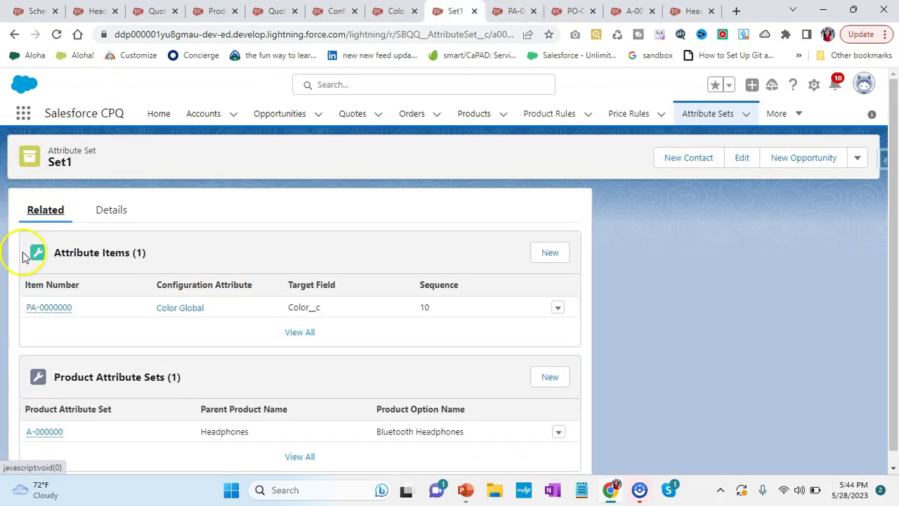
{"action": "left_click", "coordinate": [35, 308]}
{"action": "left_click", "coordinate": [753, 157]}
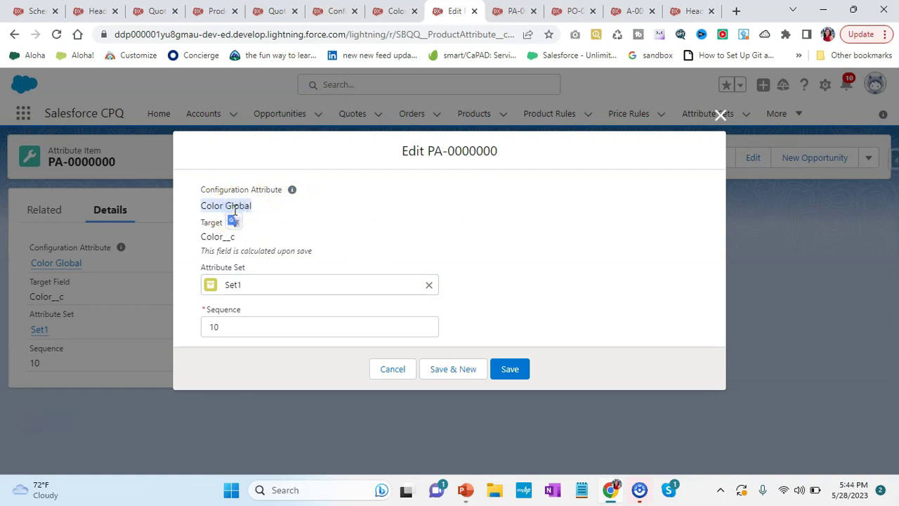
Review PA-0000000's values: Color Global, Target Field Color__c, Attribute Set Set1, sequence 10
{"action": "left_click", "coordinate": [281, 241]}
{"action": "left_click", "coordinate": [224, 236]}
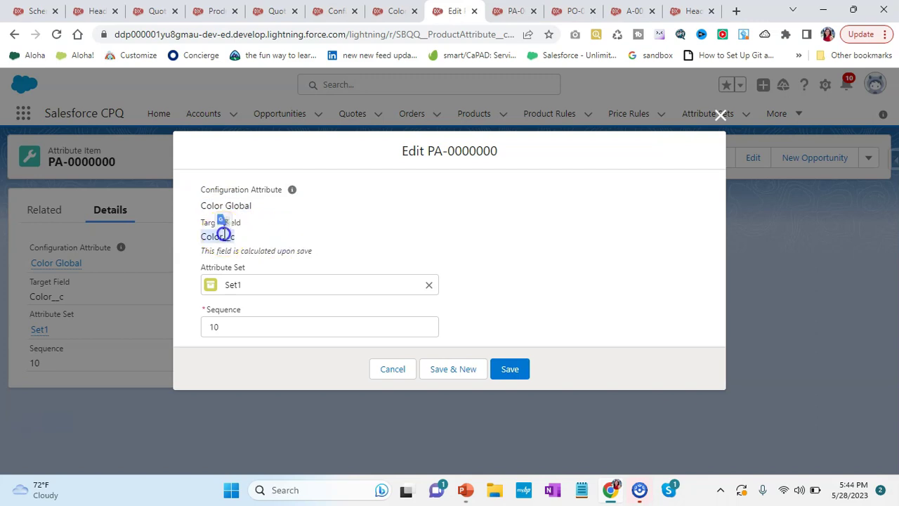
{"action": "left_click", "coordinate": [278, 232]}
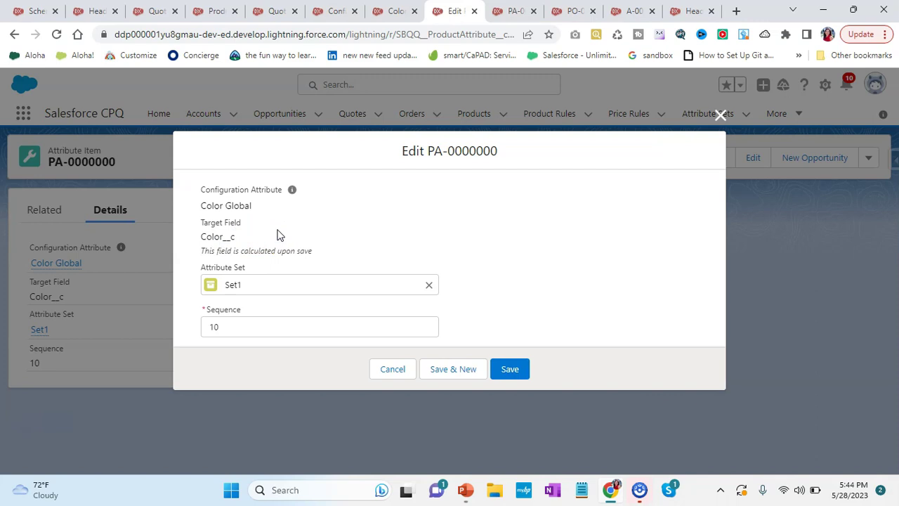
{"action": "key", "text": "alt+Tab"}
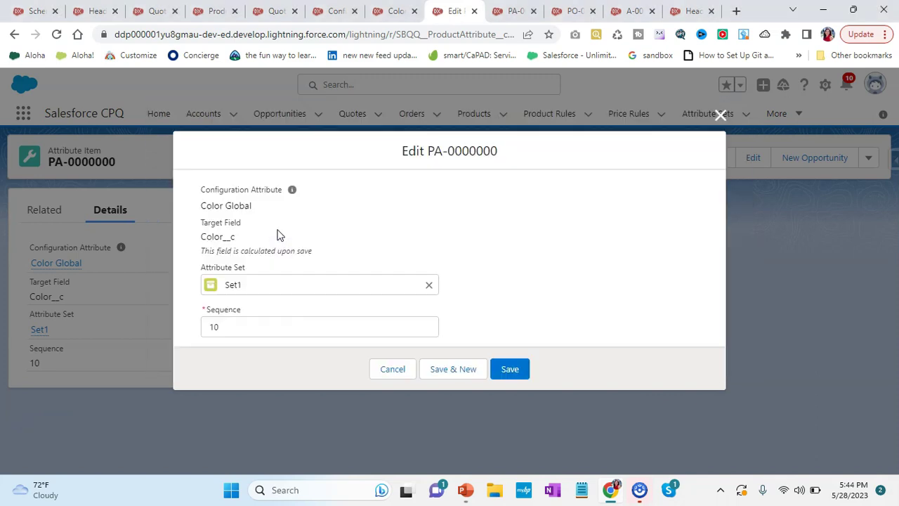
{"action": "left_click", "coordinate": [220, 224]}
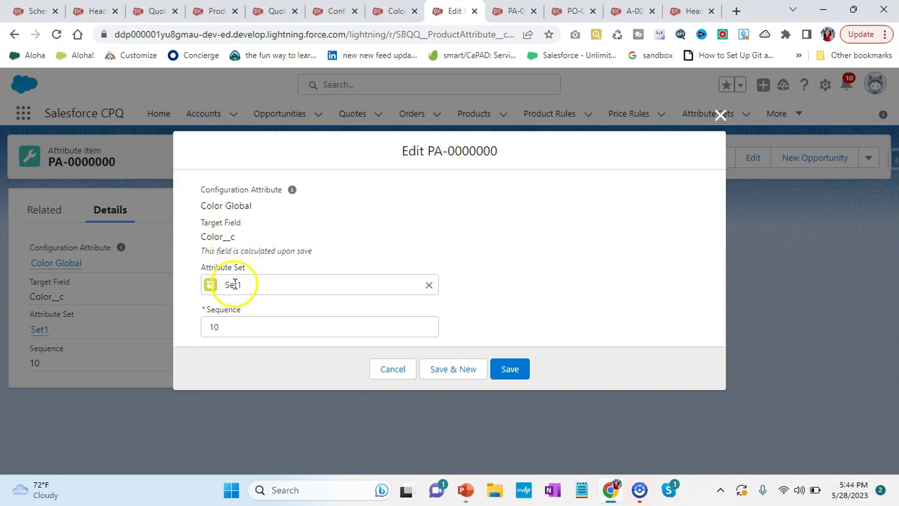
{"action": "left_click", "coordinate": [266, 283]}
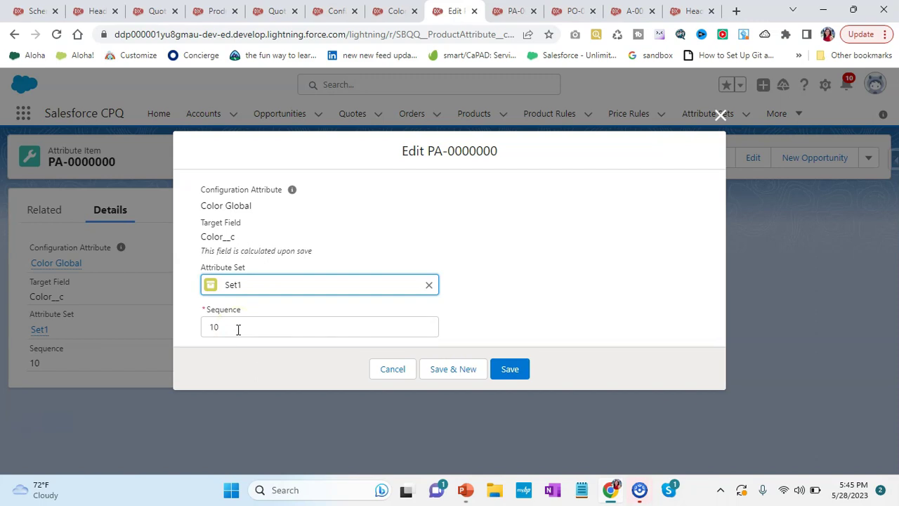
Go from Schema Builder and the slide show back to quote Q-00050's Configure Products page
{"action": "key", "text": "ctrl+1"}
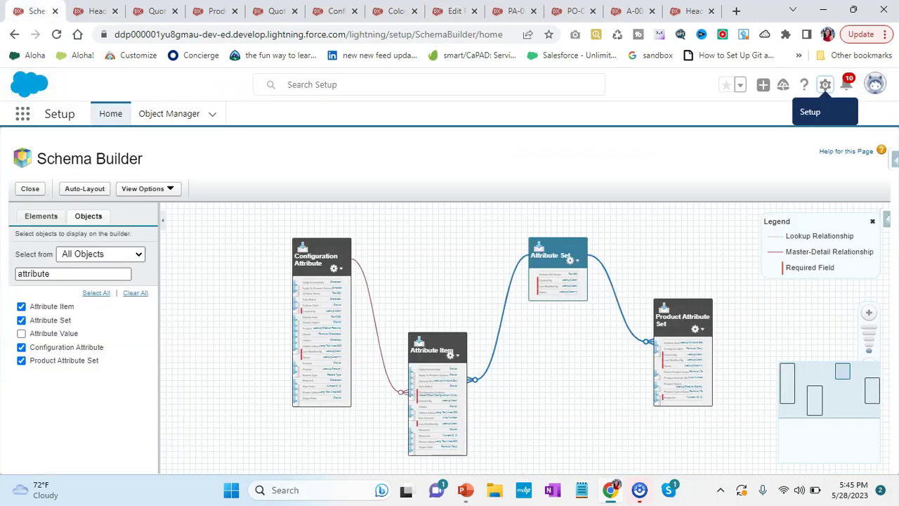
{"action": "key", "text": "alt+Tab"}
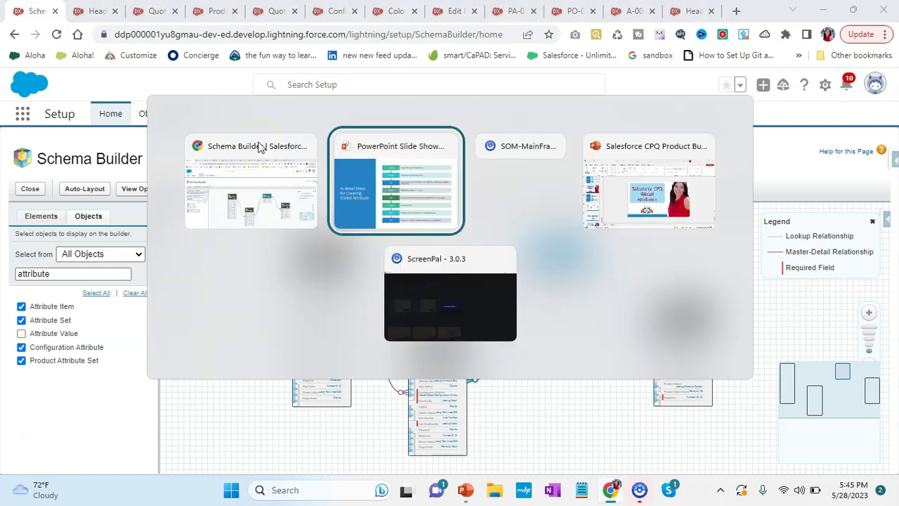
{"action": "left_click", "coordinate": [257, 145]}
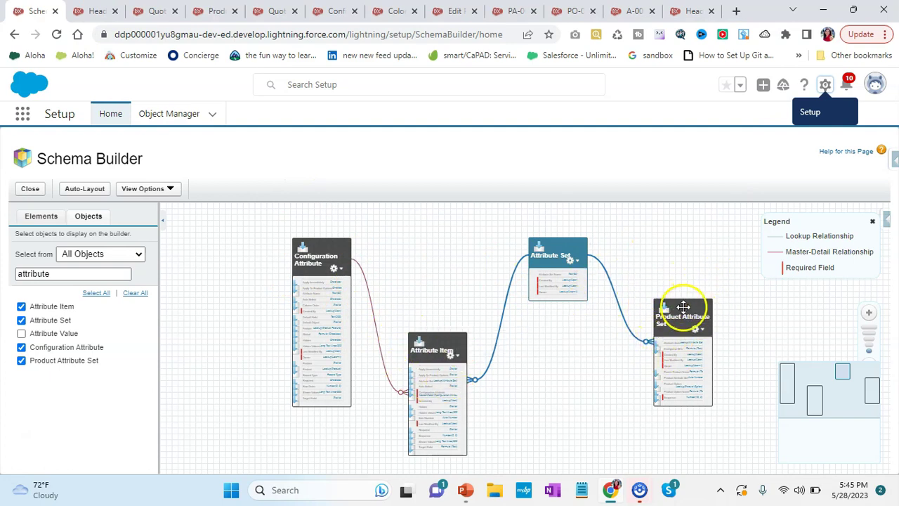
{"action": "key", "text": "alt+Tab"}
{"action": "key", "text": "alt+shift+Tab"}
{"action": "key", "text": "alt+Tab"}
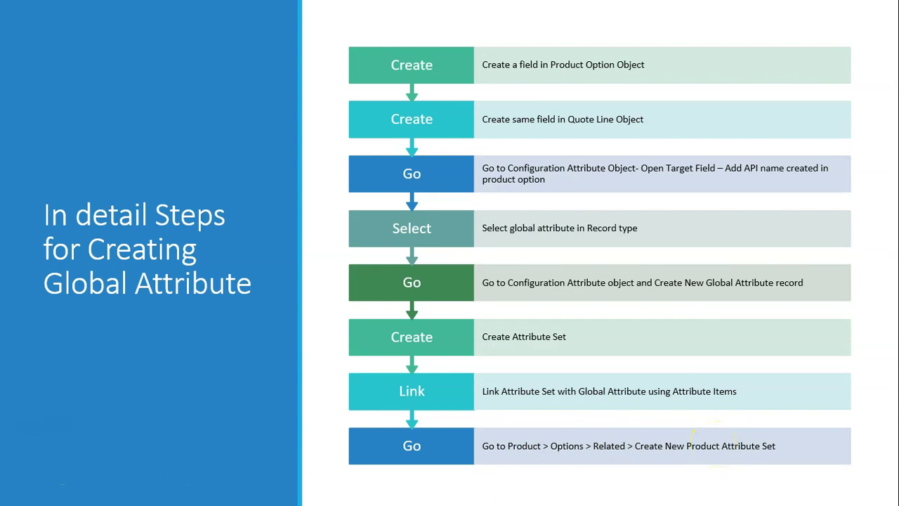
{"action": "key", "text": "alt+Tab"}
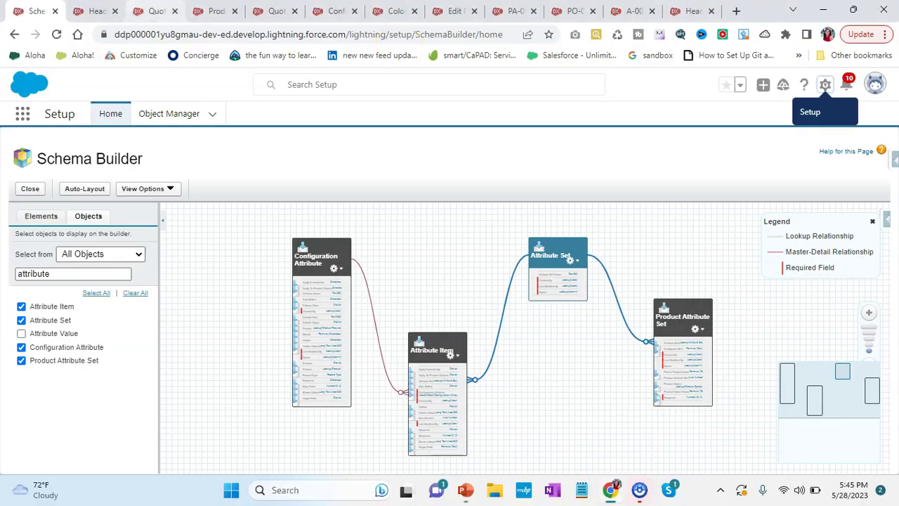
{"action": "key", "text": "ctrl+Tab"}
{"action": "key", "text": "ctrl+Tab"}
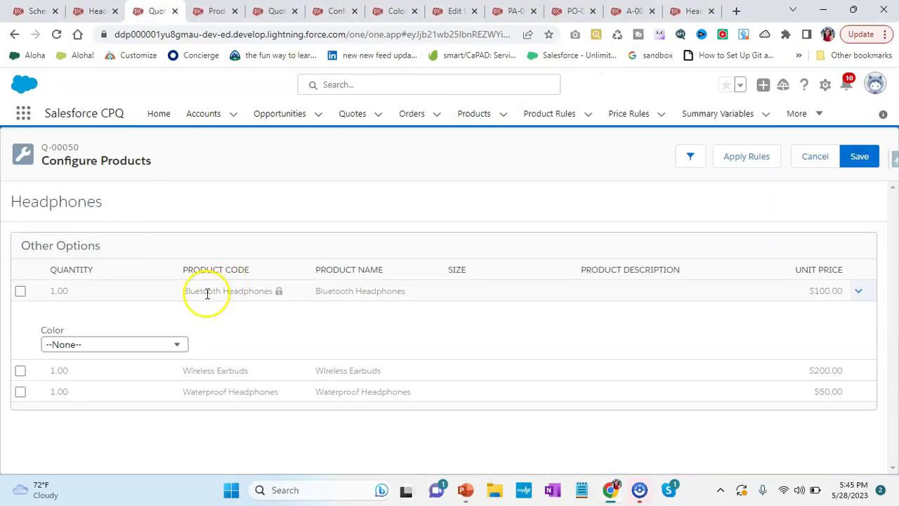
Start a new Product Attribute Set from PO-000090's related Product Attribute Sets list
{"action": "key", "text": "ctrl+Tab"}
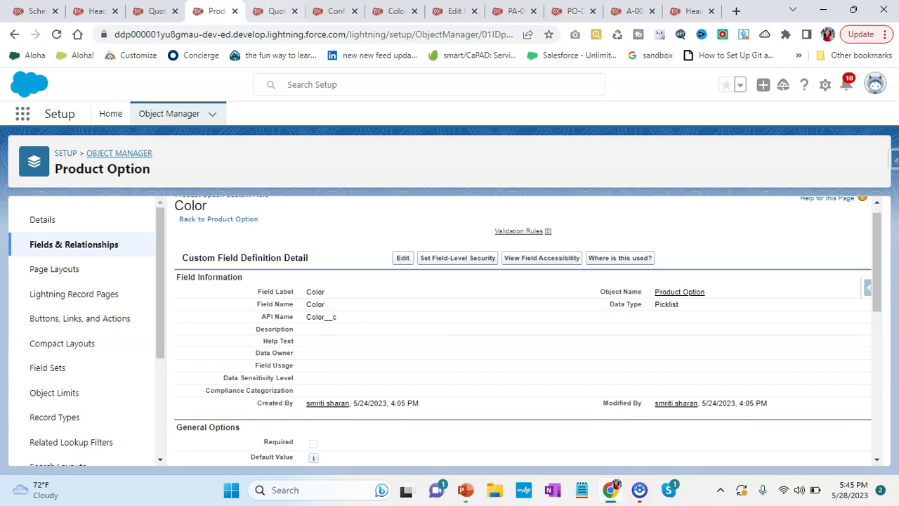
{"action": "key", "text": "ctrl+Tab"}
{"action": "key", "text": "ctrl+Tab"}
{"action": "key", "text": "ctrl+Tab"}
{"action": "key", "text": "ctrl+Tab"}
{"action": "key", "text": "ctrl+Tab"}
{"action": "key", "text": "ctrl+Tab"}
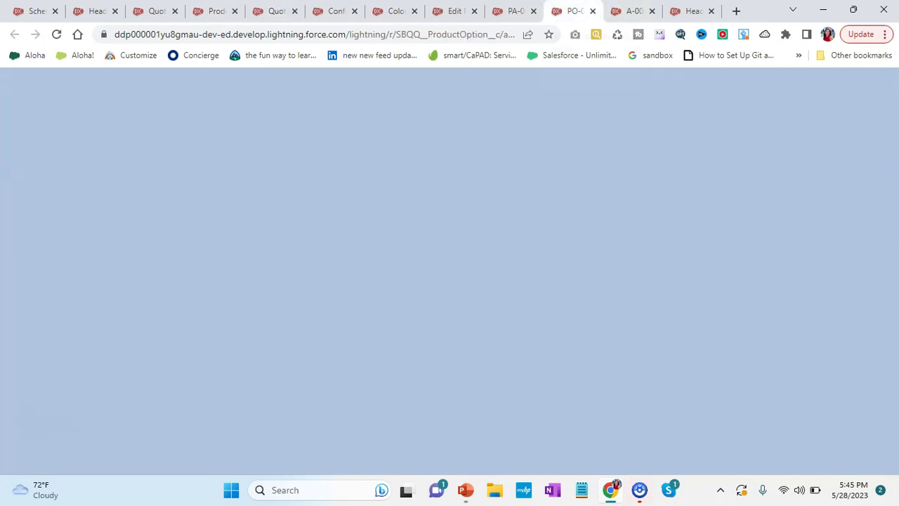
{"action": "key", "text": "ctrl+shift+Tab"}
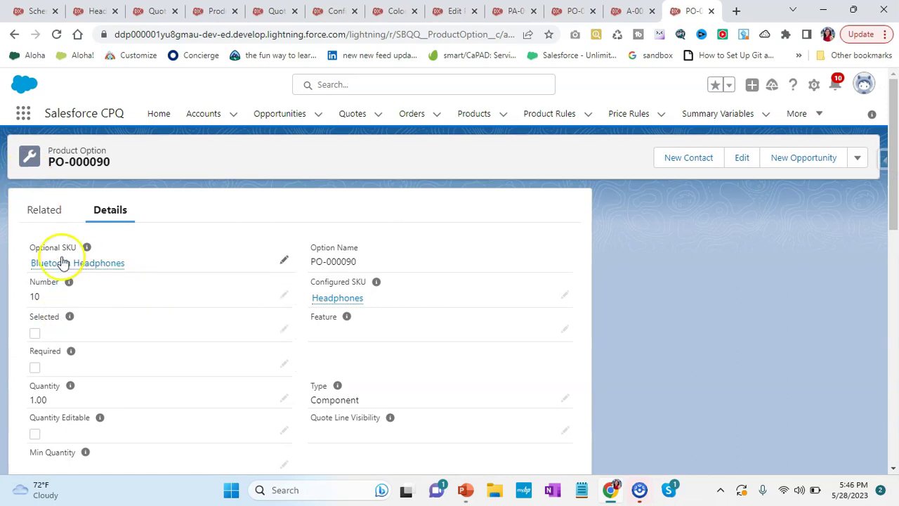
{"action": "left_click", "coordinate": [49, 218]}
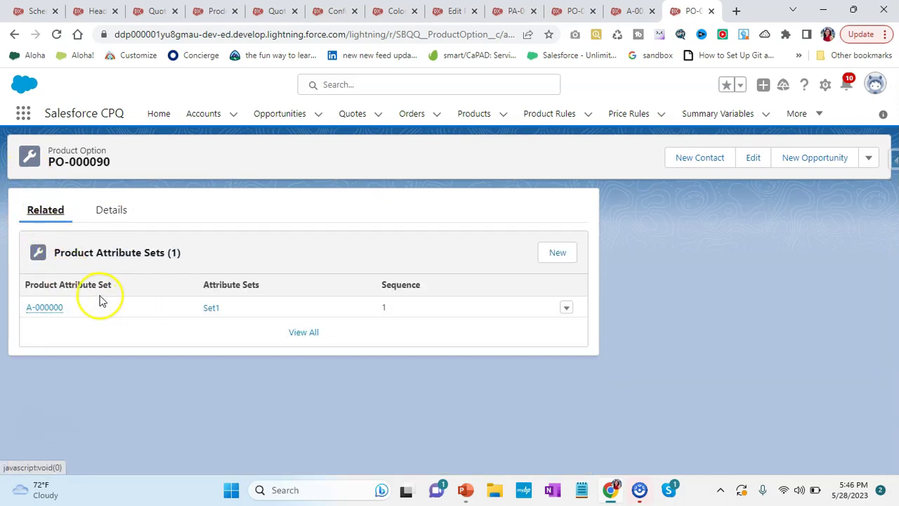
{"action": "left_click", "coordinate": [567, 259]}
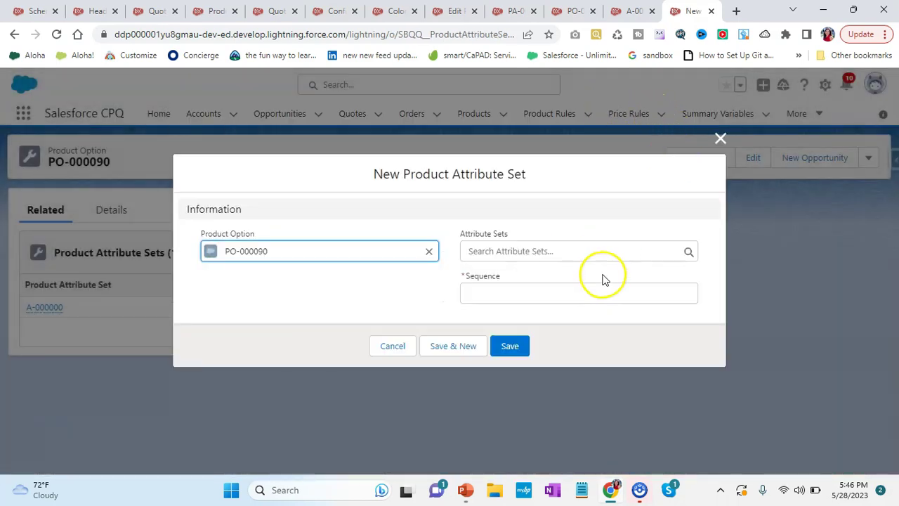
Discard the unsaved entry with Set1 chosen and open Product Attribute Set A-000000
{"action": "left_click", "coordinate": [582, 244]}
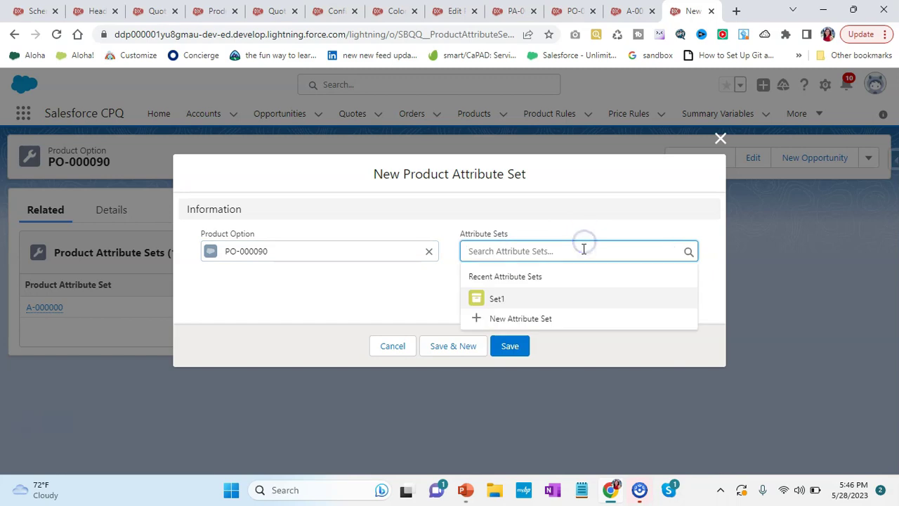
{"action": "left_click", "coordinate": [566, 297]}
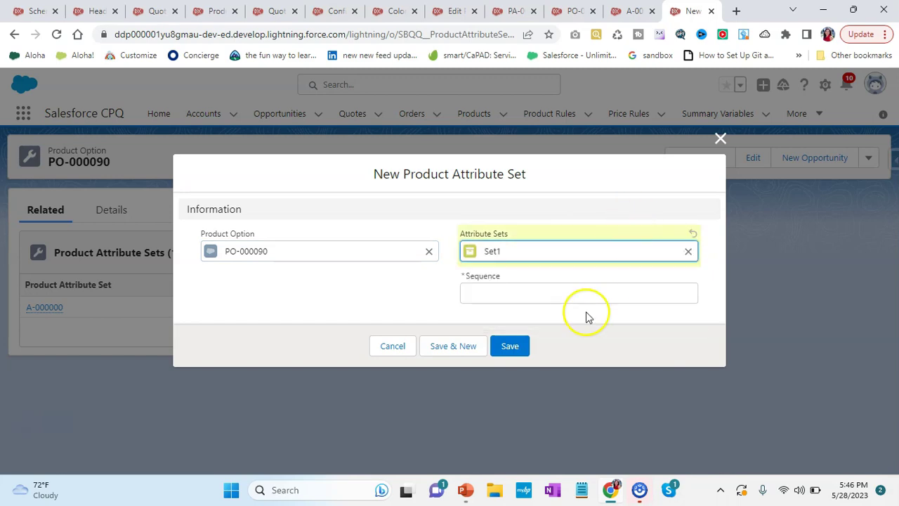
{"action": "left_click", "coordinate": [711, 137]}
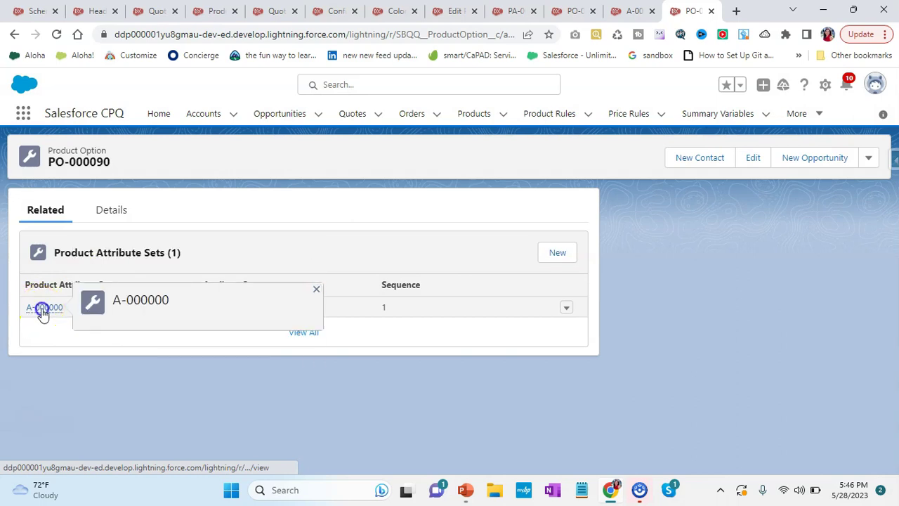
{"action": "left_click", "coordinate": [41, 308]}
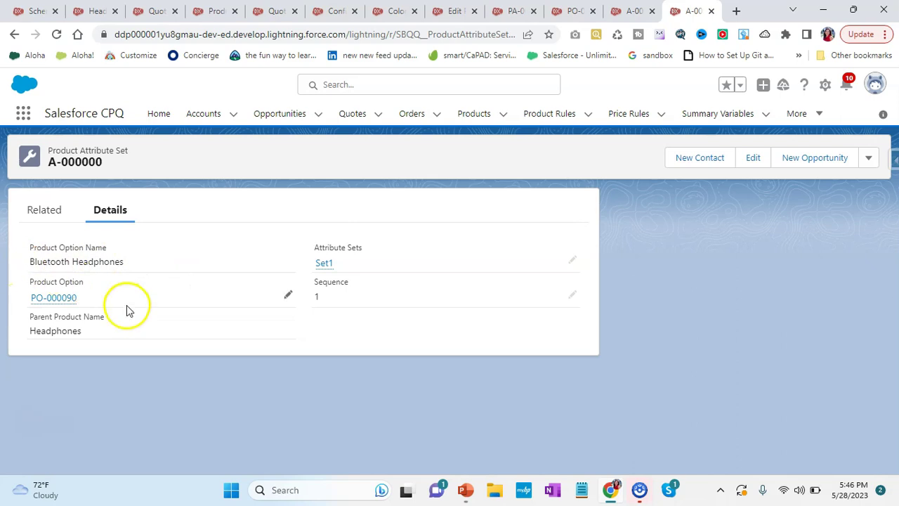
Open product option PO-000090 in its own tab, then go back to the quote's tab
{"action": "mouse_move", "coordinate": [48, 302]}
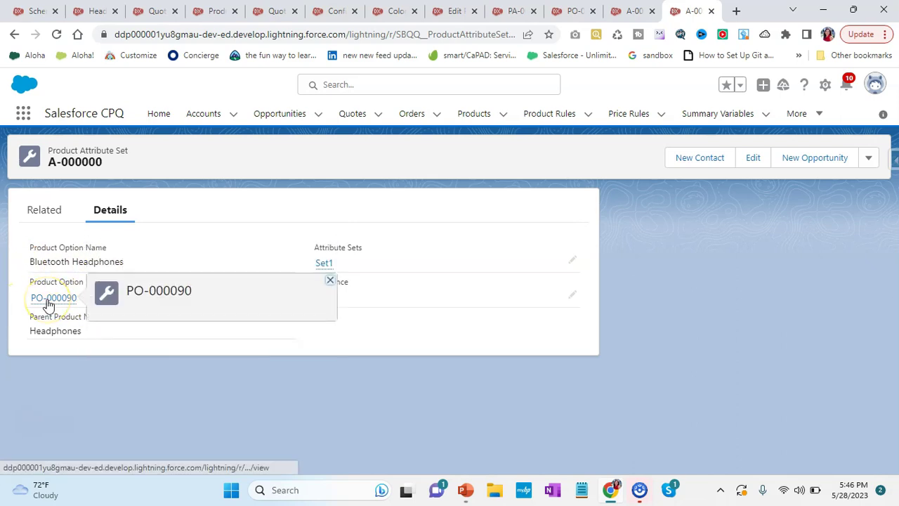
{"action": "right_click", "coordinate": [48, 300]}
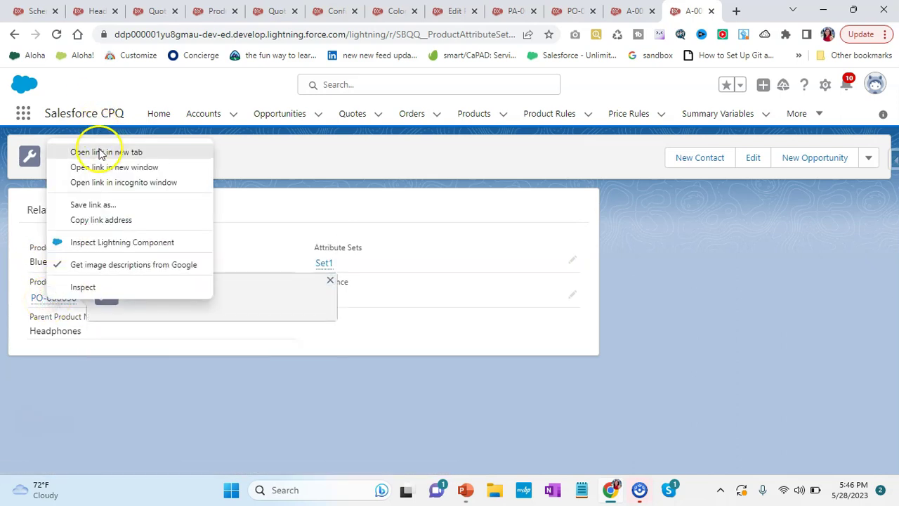
{"action": "left_click", "coordinate": [99, 151]}
{"action": "left_click", "coordinate": [695, 11]}
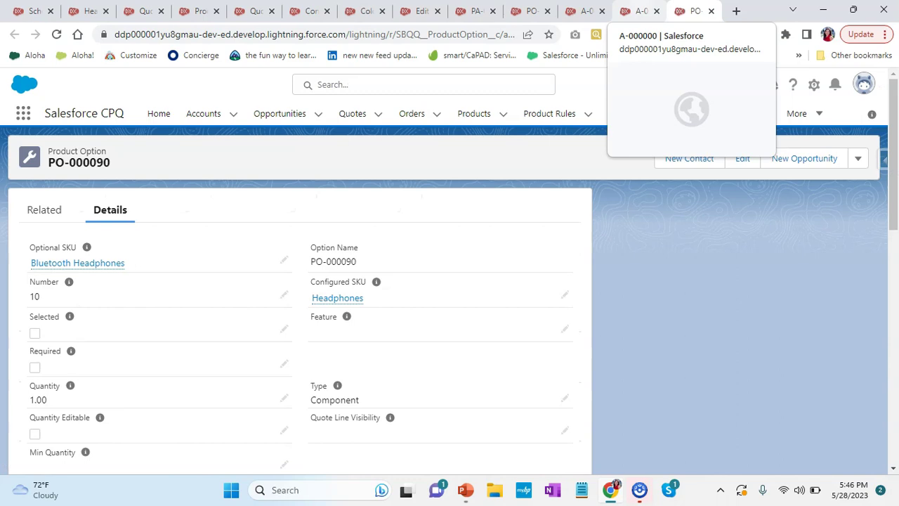
{"action": "left_click", "coordinate": [640, 10]}
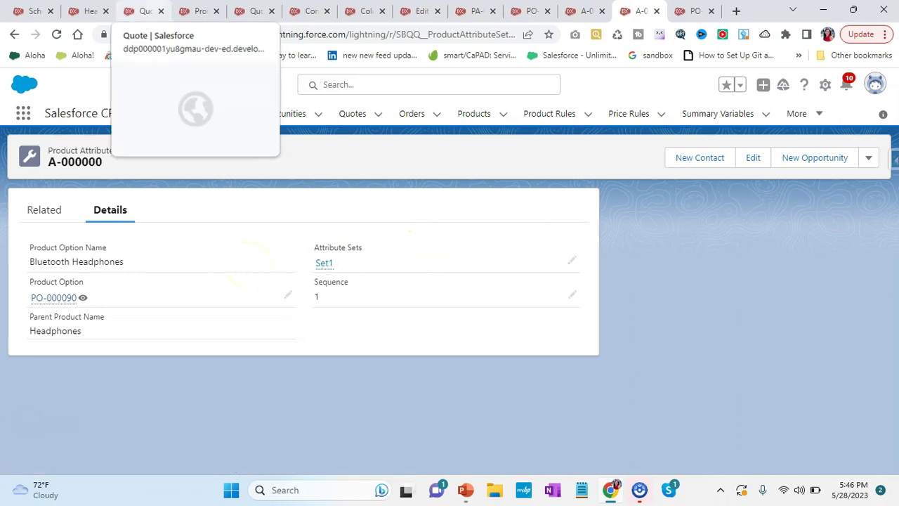
{"action": "left_click", "coordinate": [144, 11]}
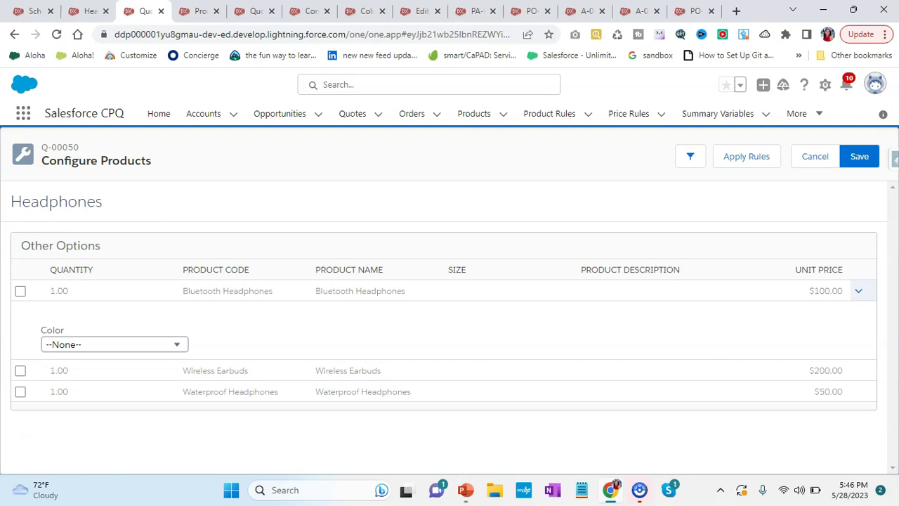
Check PO-000090's related Product Attribute Sets, then show the attribute objects diagram slide
{"action": "left_click", "coordinate": [170, 304]}
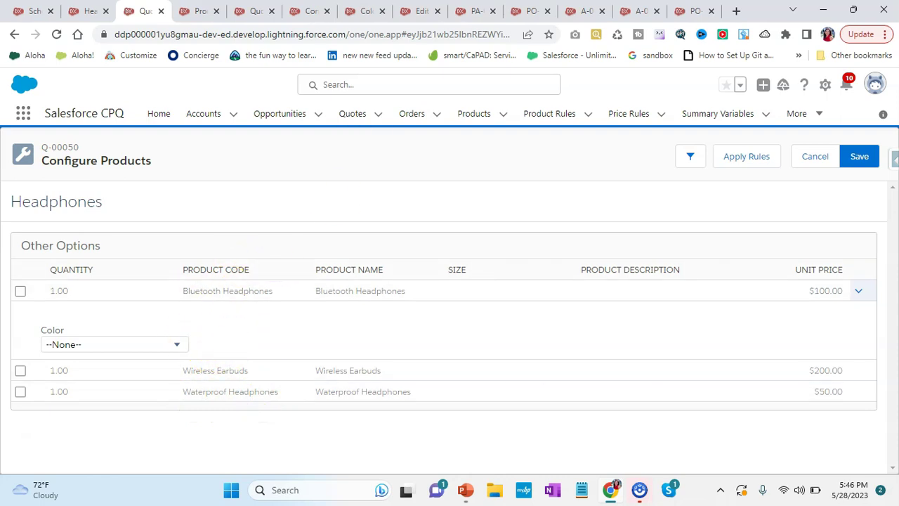
{"action": "left_click", "coordinate": [640, 11]}
{"action": "left_click", "coordinate": [695, 11]}
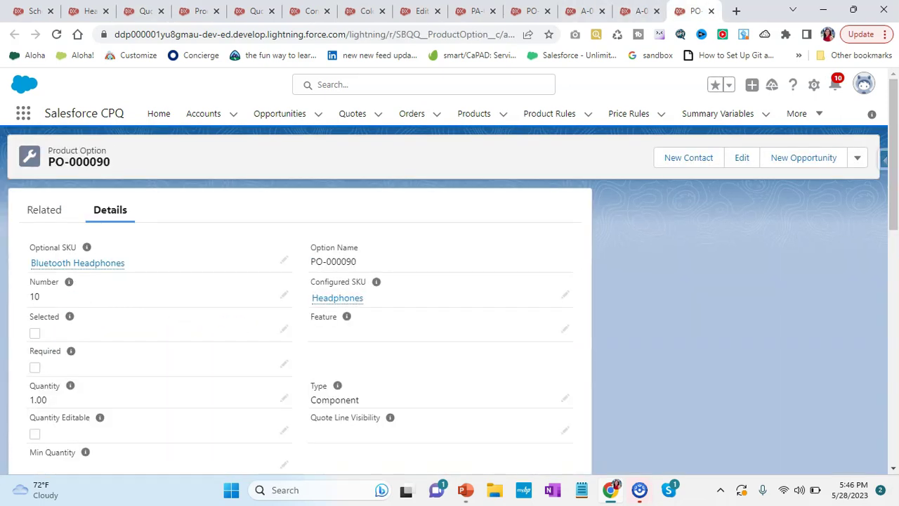
{"action": "left_click", "coordinate": [44, 208]}
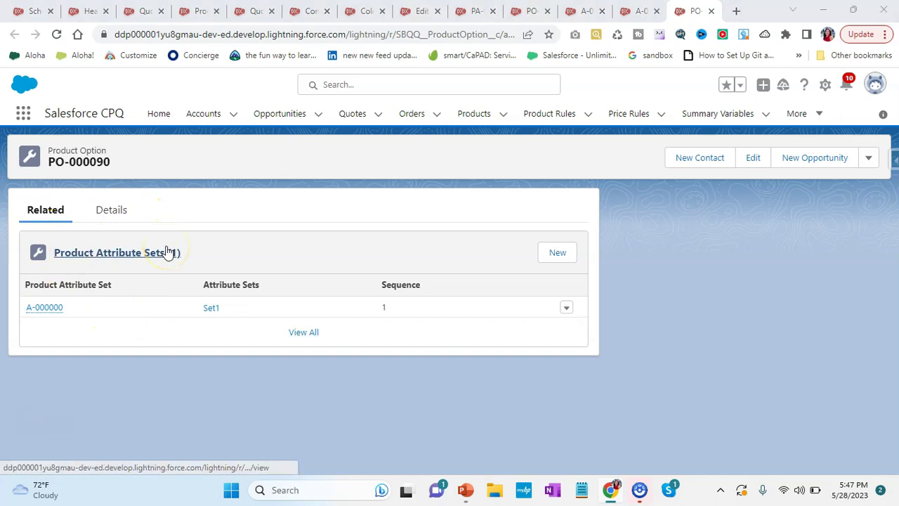
{"action": "key", "text": "alt+Tab"}
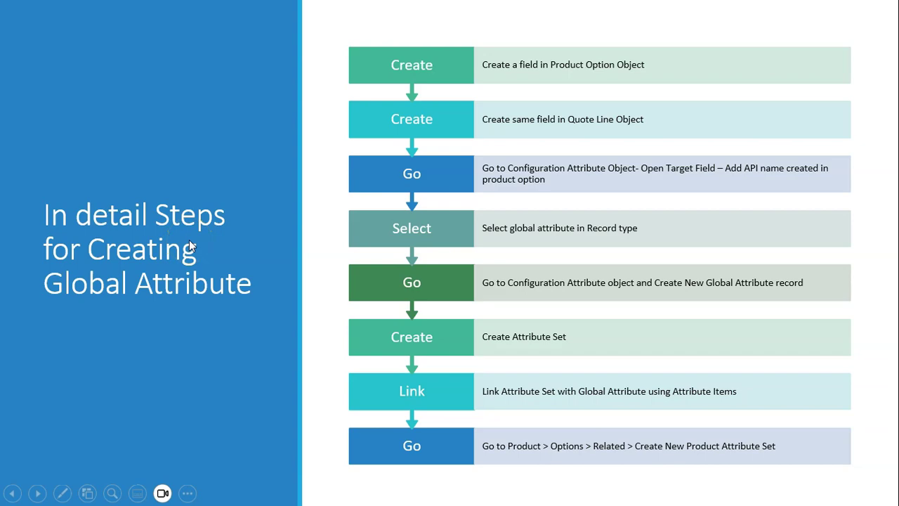
{"action": "key", "text": "Right"}
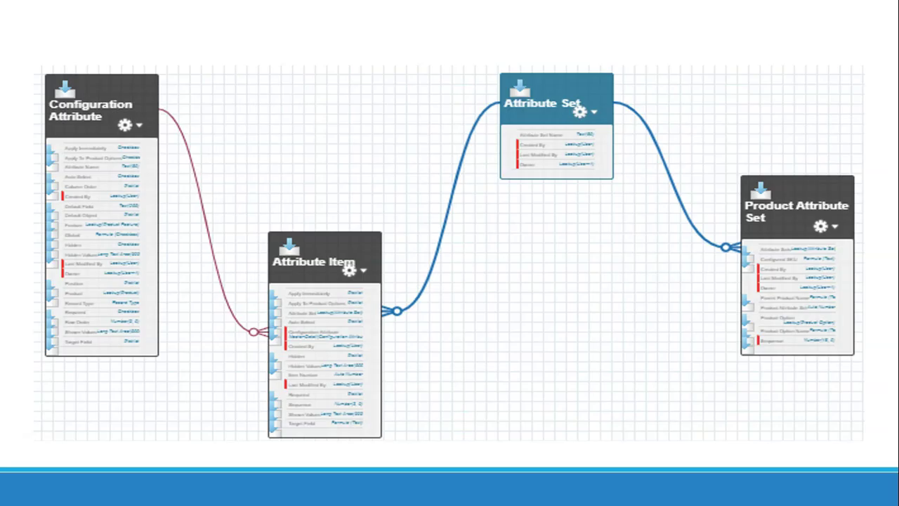